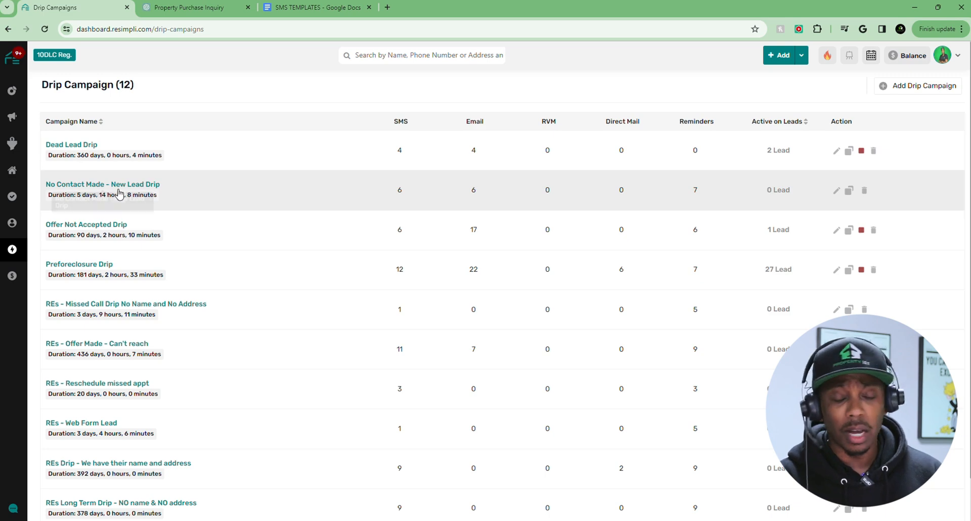
Start a new drip campaign and name it "3 month follow up no answer"
scroll(208, 288, down, 1)
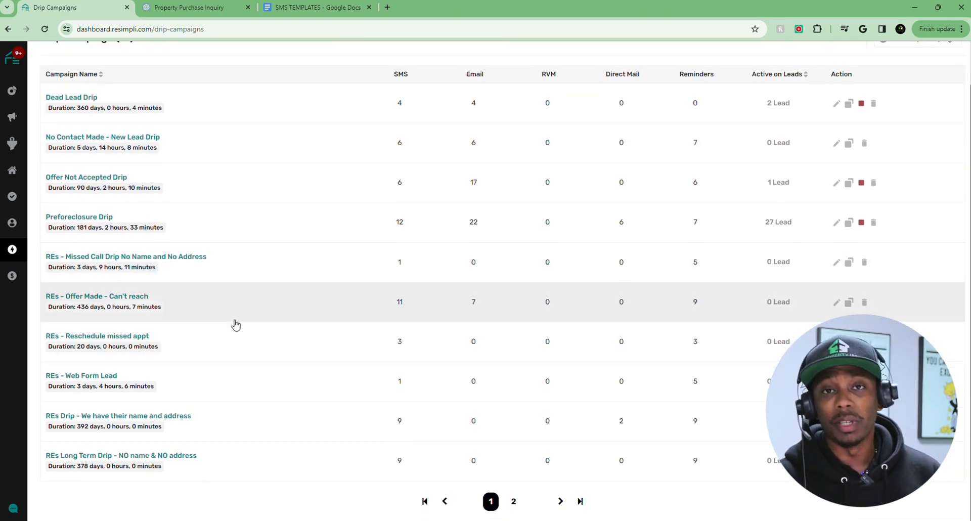
scroll(261, 305, up, 1)
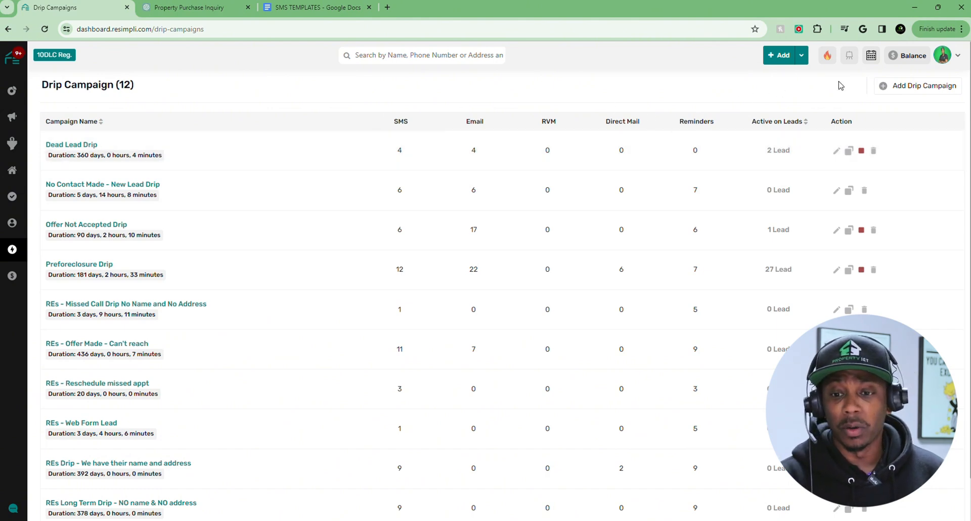
click(896, 89)
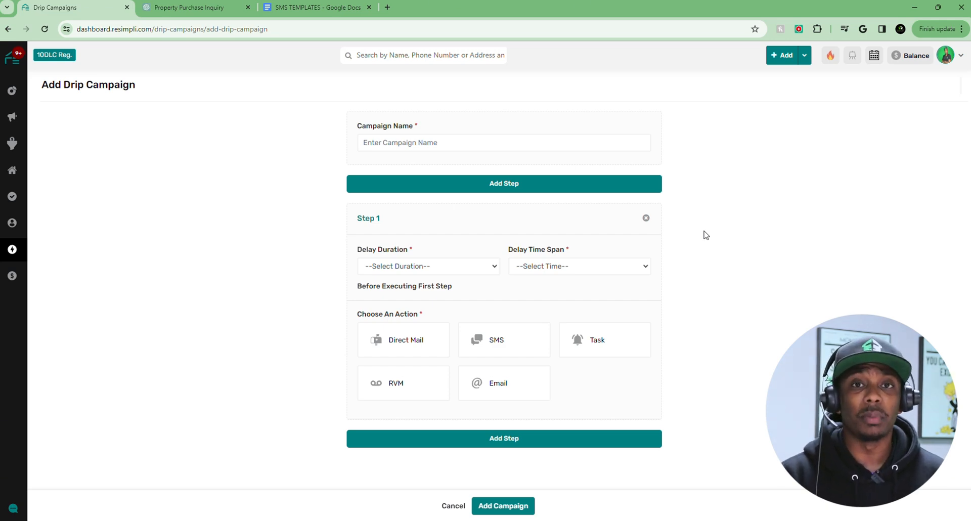
click(580, 143)
text(3 month)
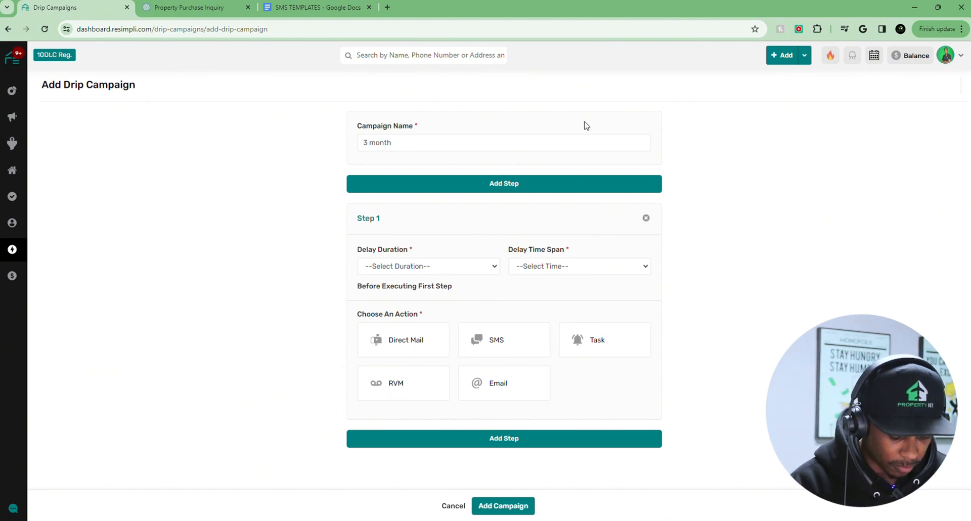
text( follow u)
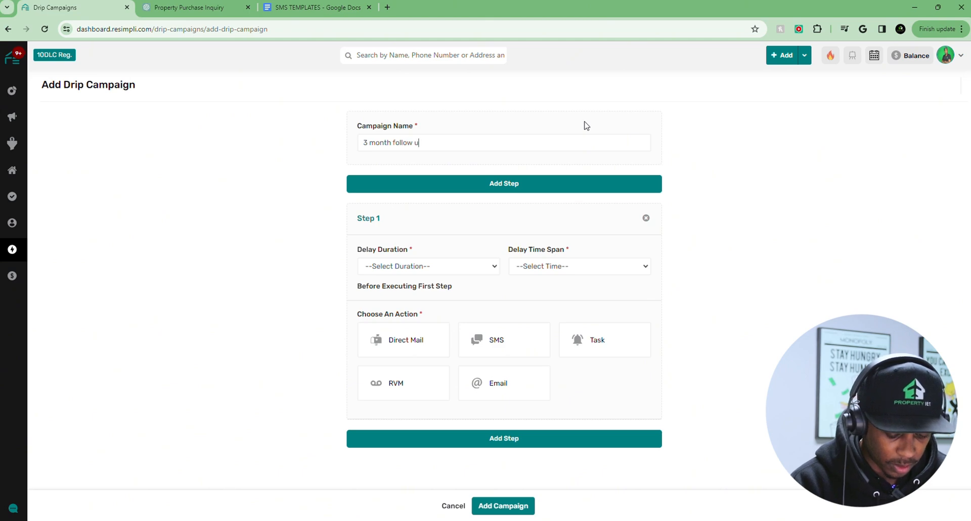
text(p no answer)
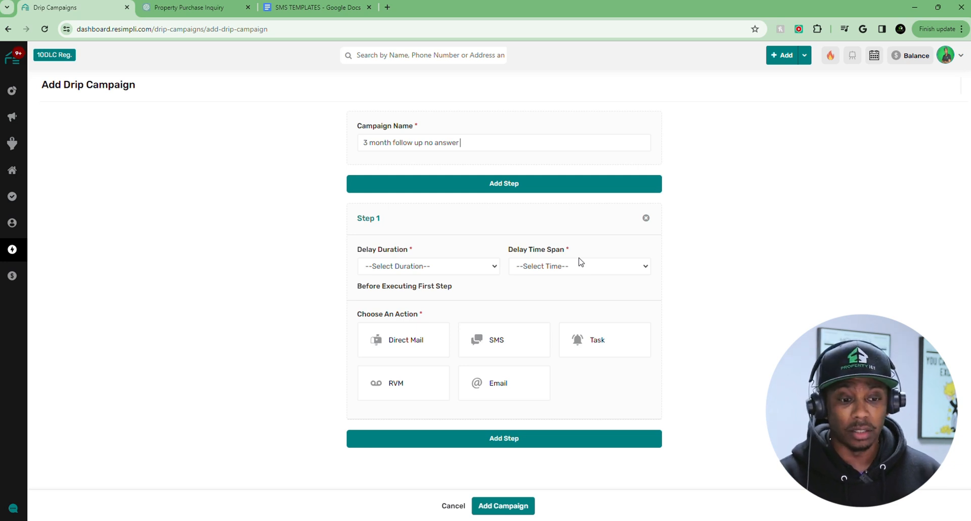
Set Step 1 to run after a delay of 5 minutes with SMS as its action
click(401, 352)
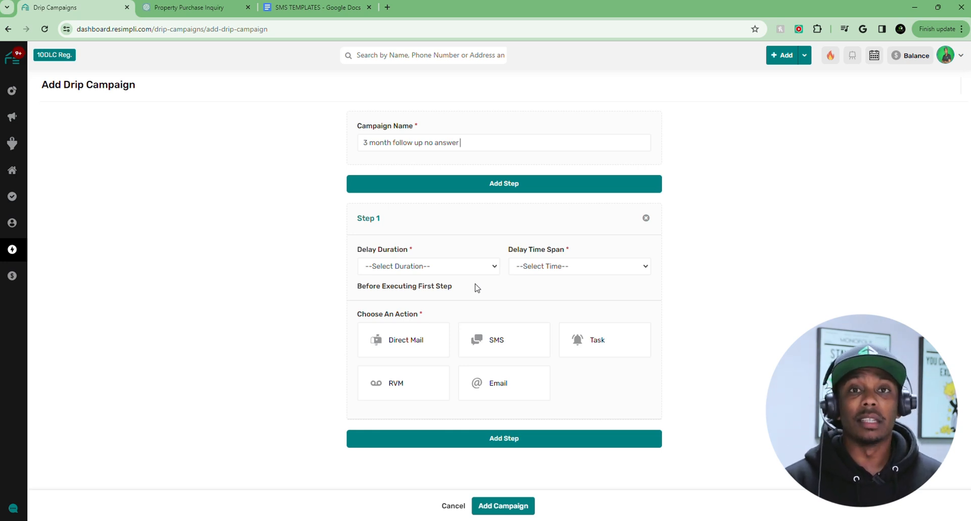
click(448, 265)
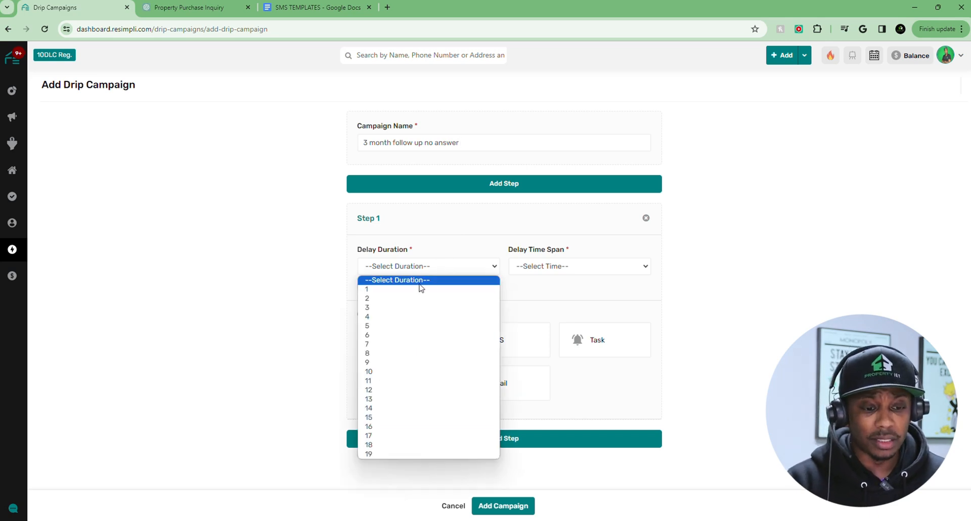
click(405, 291)
click(572, 268)
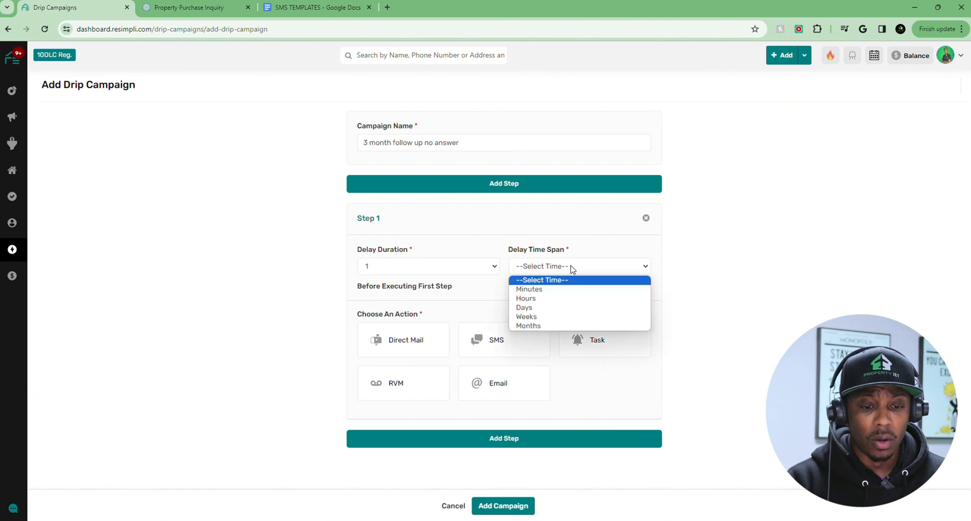
click(397, 268)
click(378, 326)
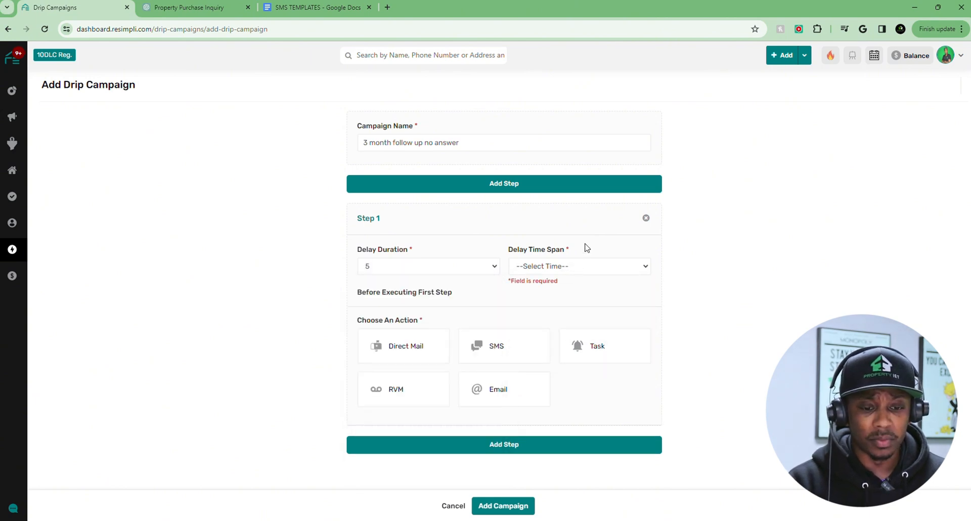
click(571, 267)
click(567, 288)
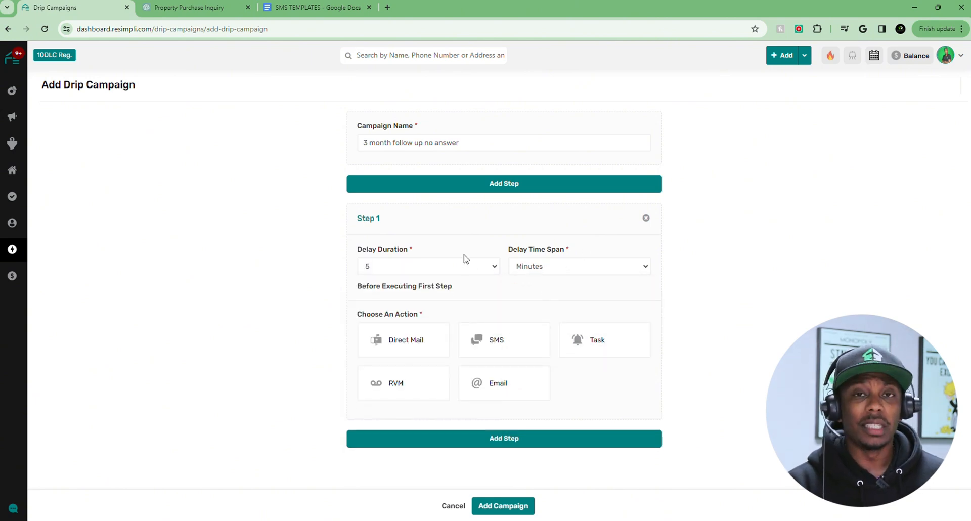
click(520, 334)
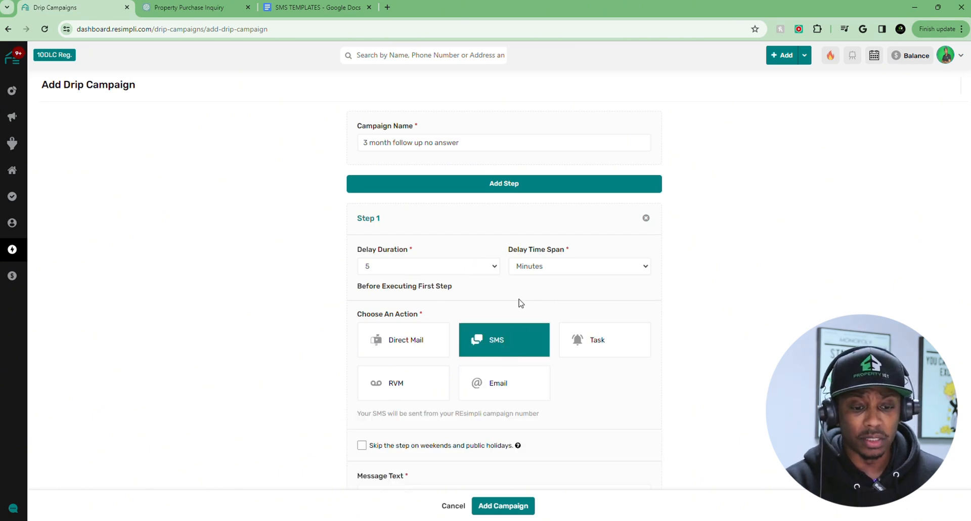
scroll(480, 364, down, 1)
click(420, 441)
text(Hey 2firs)
key(BackSpace)
key(BackSpace)
key(BackSpace)
key(BackSpace)
key(BackSpace)
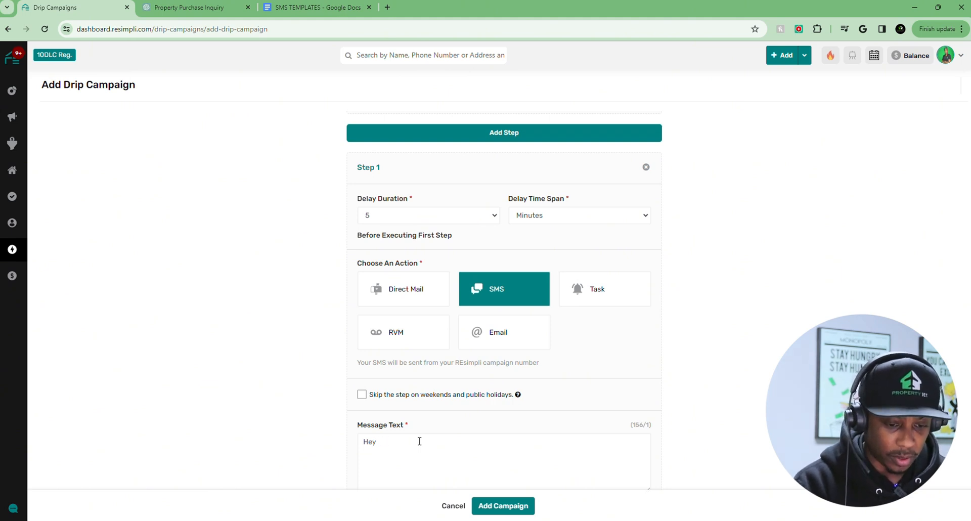
text(@fi)
key(Return)
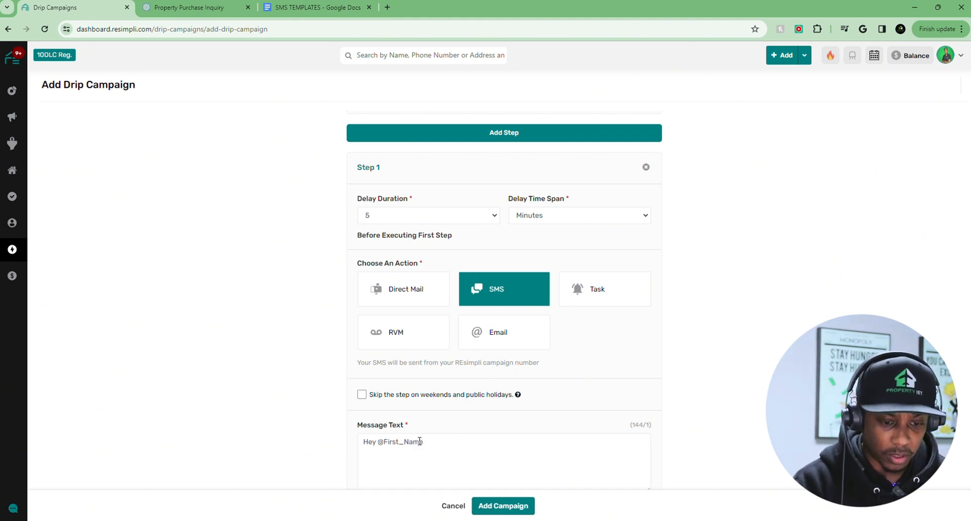
text(this is )
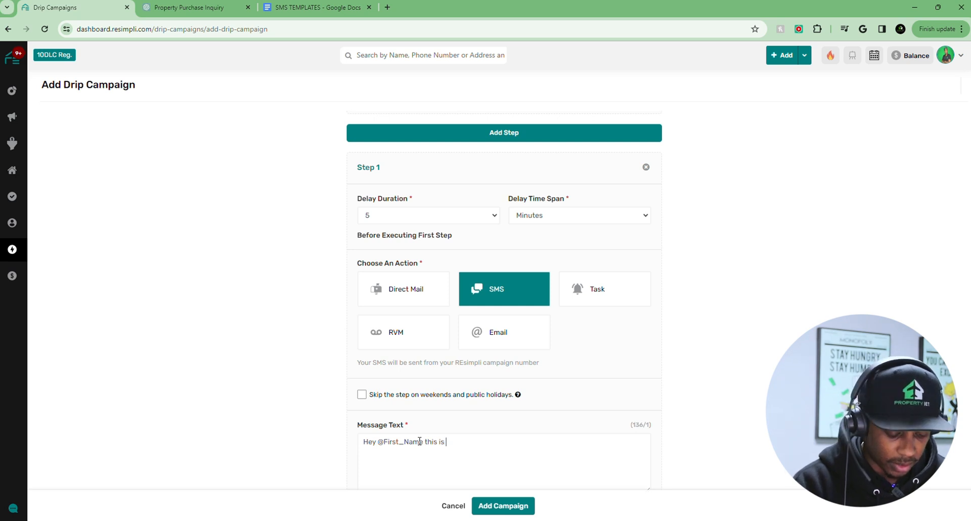
text(@)
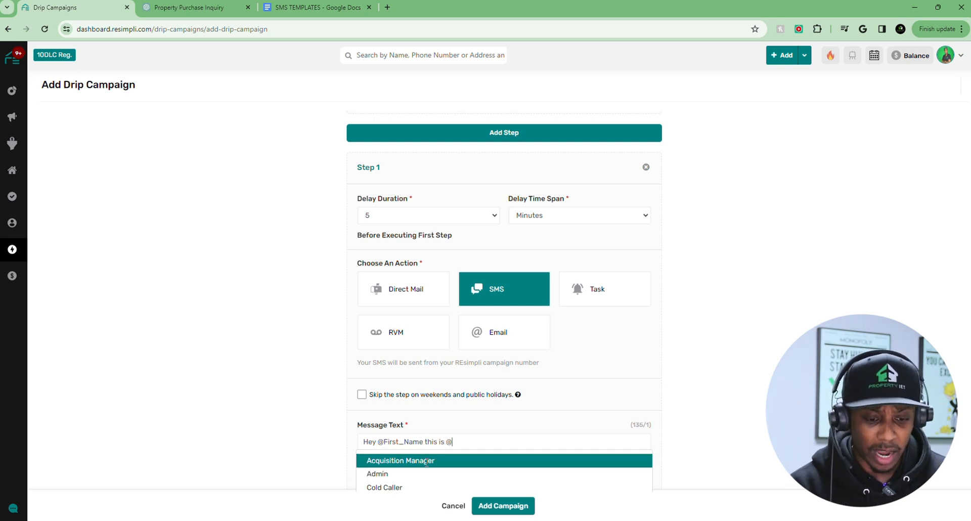
key(Return)
text(. I just re)
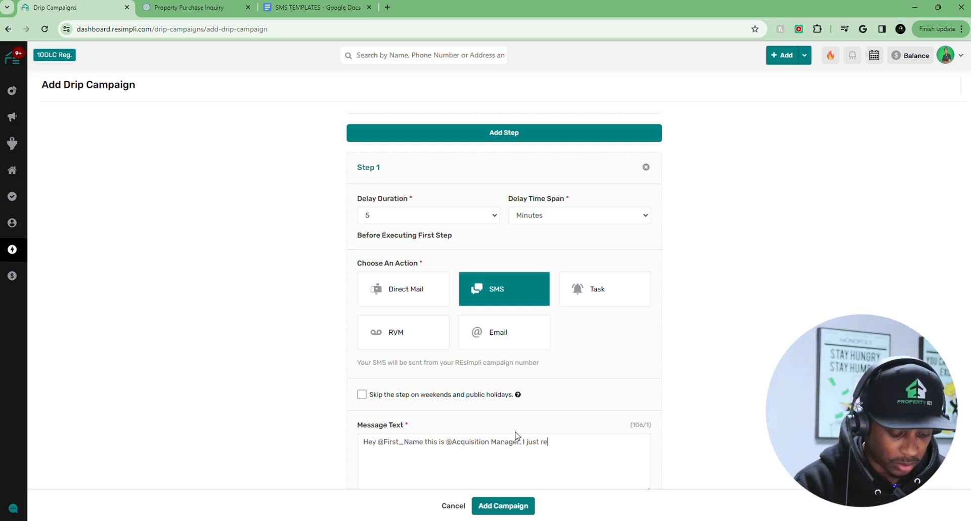
text(ached ut about )
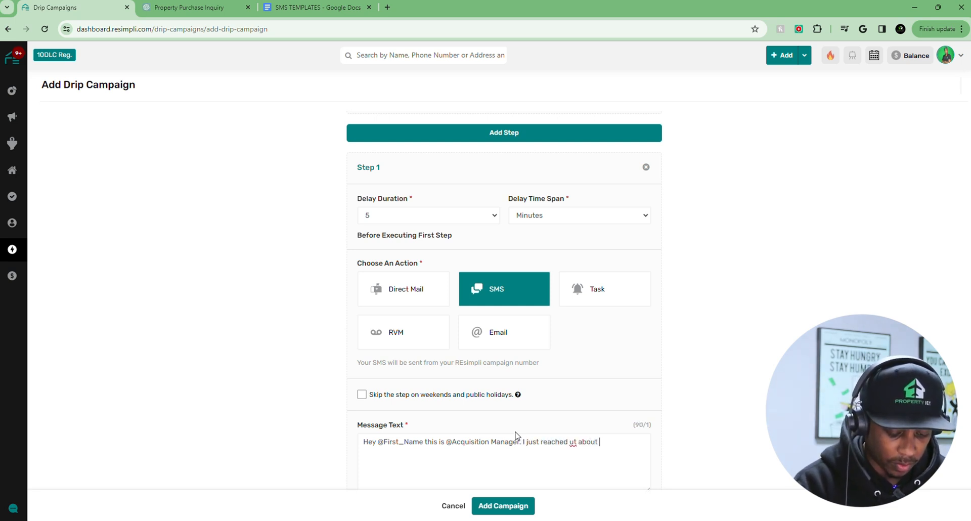
text(your property on)
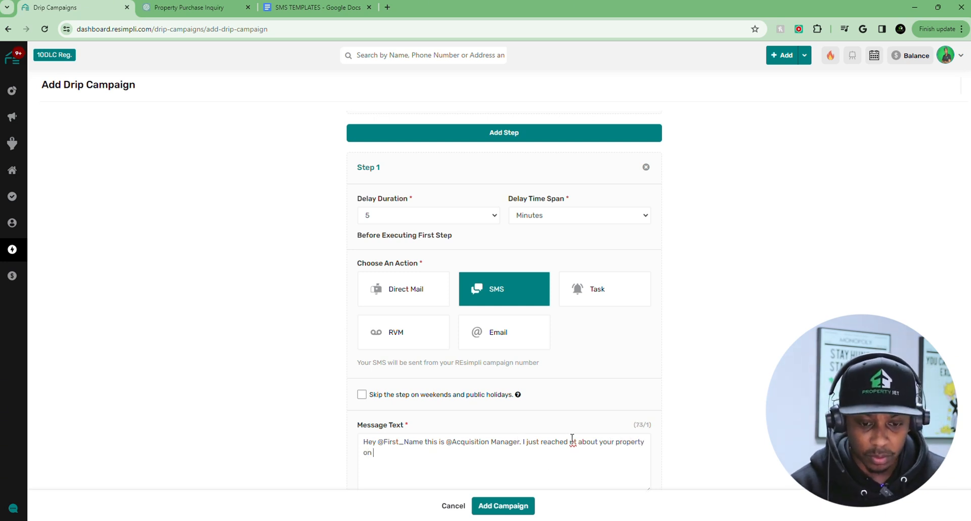
drag(569, 442, 575, 443)
click(570, 442)
text(o)
click(509, 455)
text(@)
text(pro)
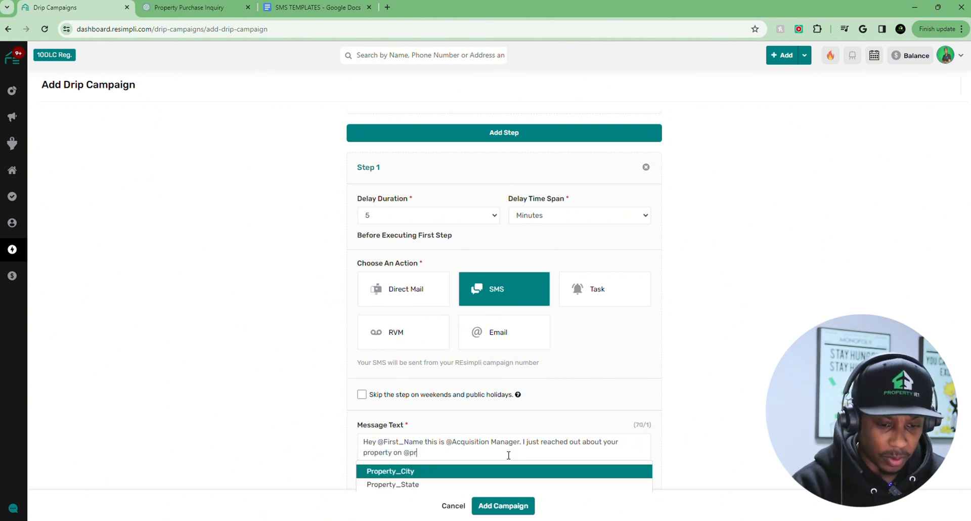
scroll(495, 461, down, 1)
click(431, 454)
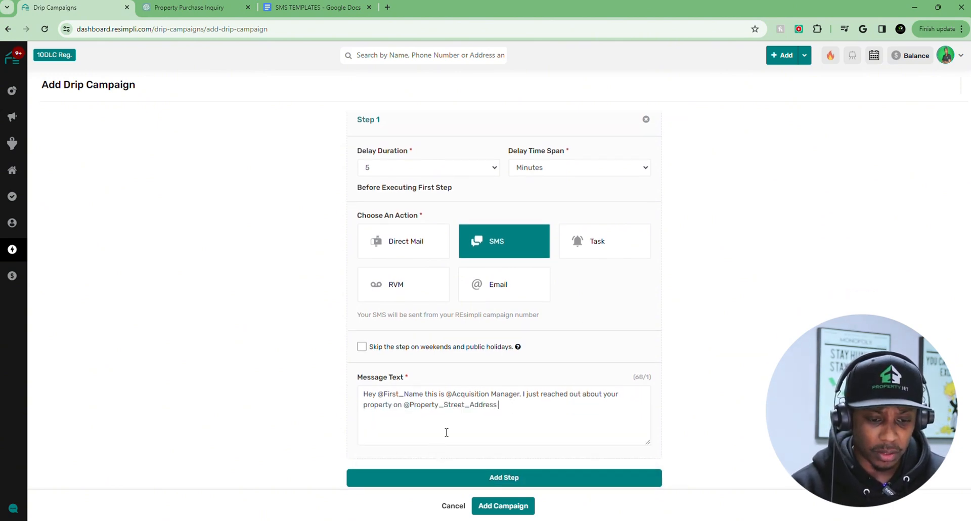
text(.)
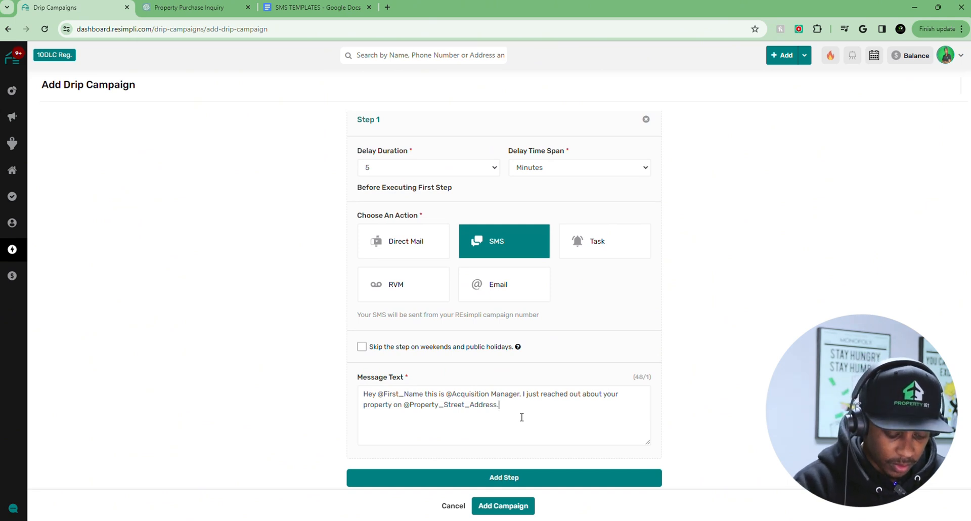
Add the question "Did you have time today to discuss an offer?" to the Step 1 message
text( Did y)
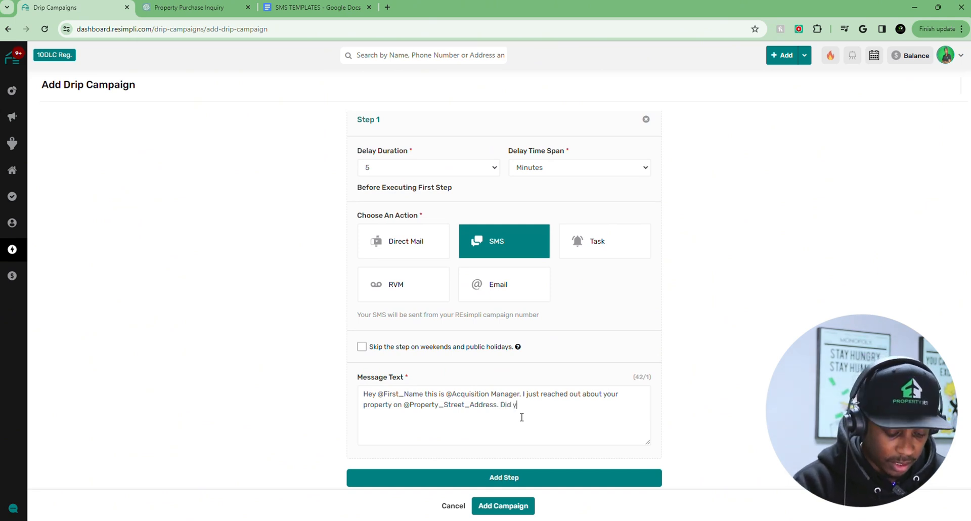
text(ou have time tod)
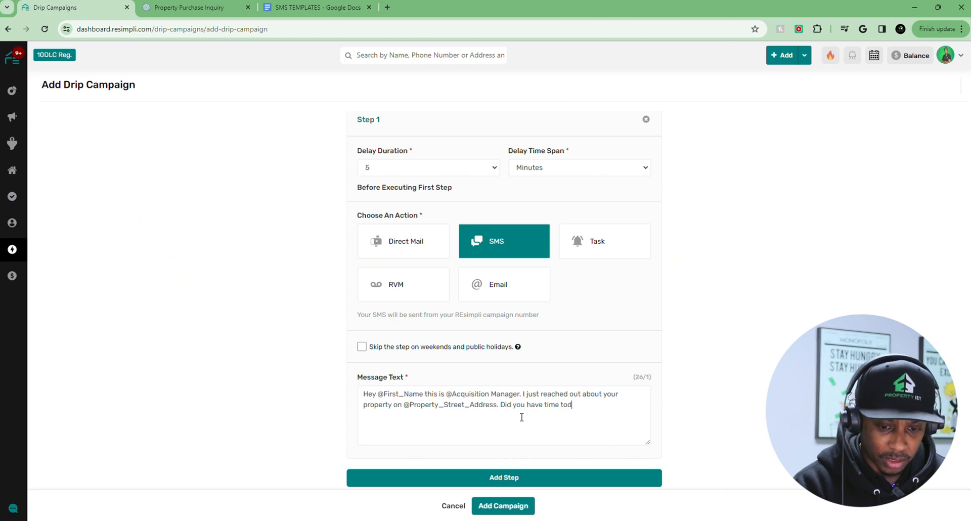
text(ay to)
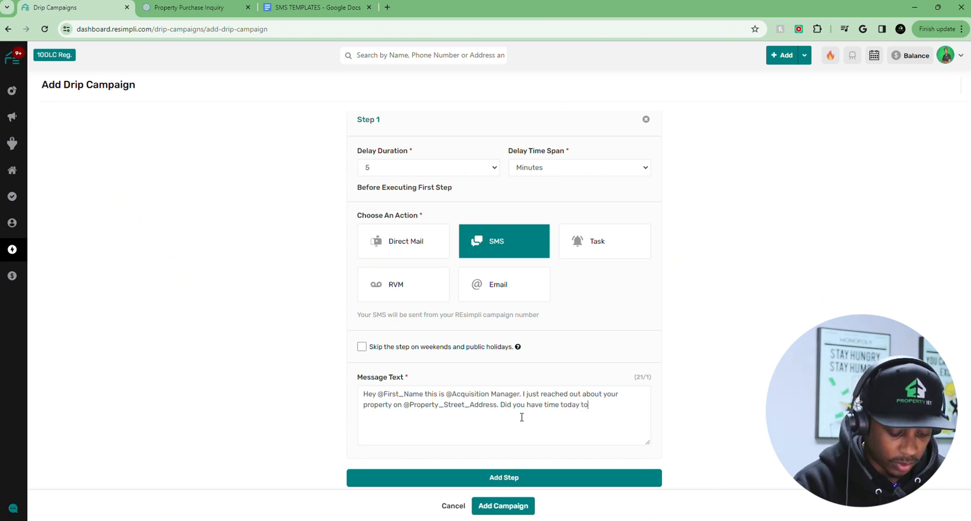
text( discuss an offer?)
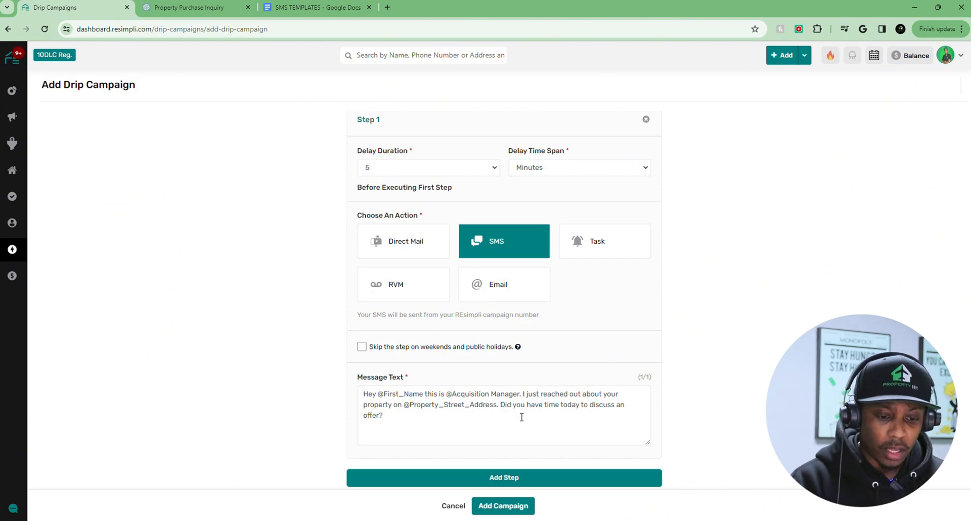
End the Step 1 message with the opt-out line "Reply STOP to opt out."
text( Reply)
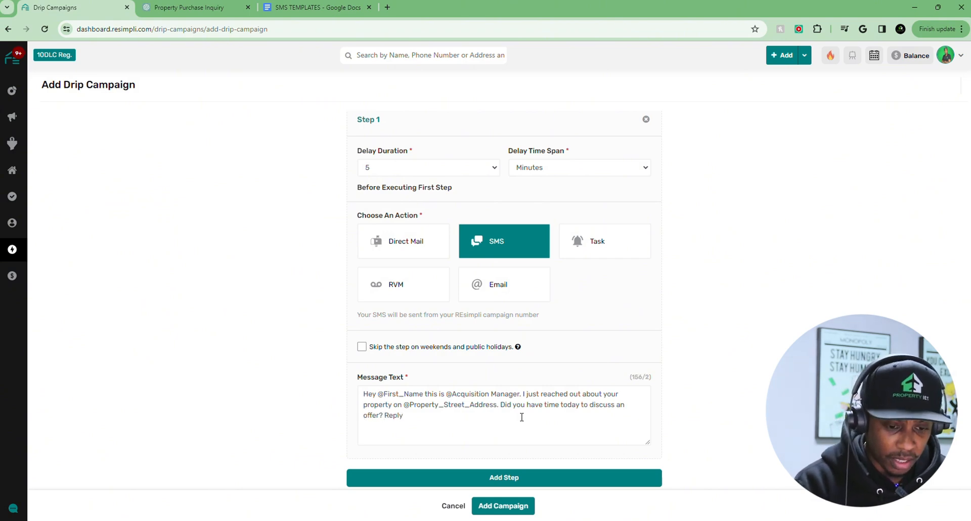
text( STOP)
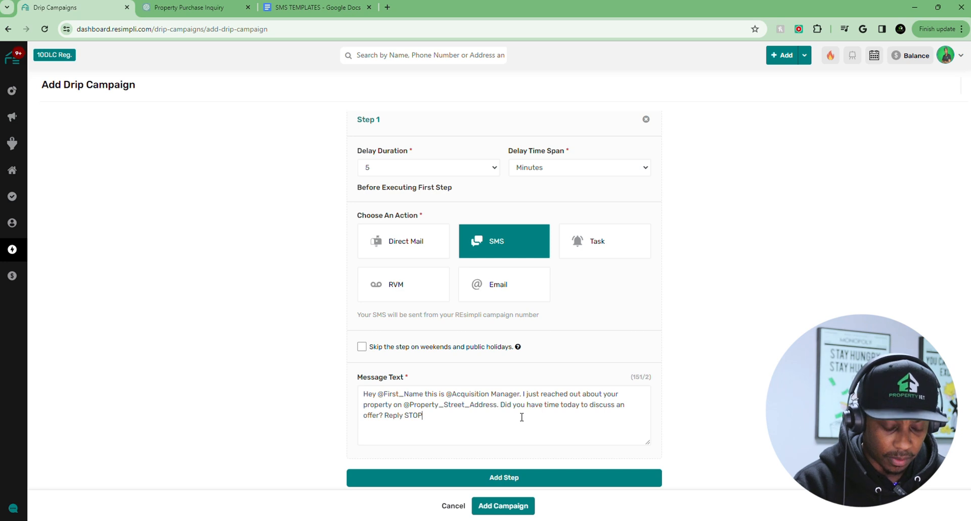
text( to )
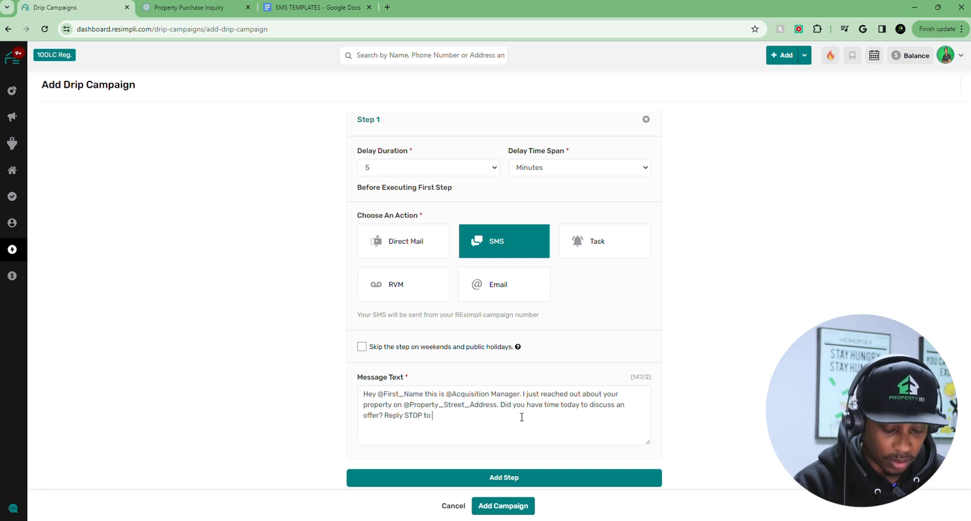
text(opt out.)
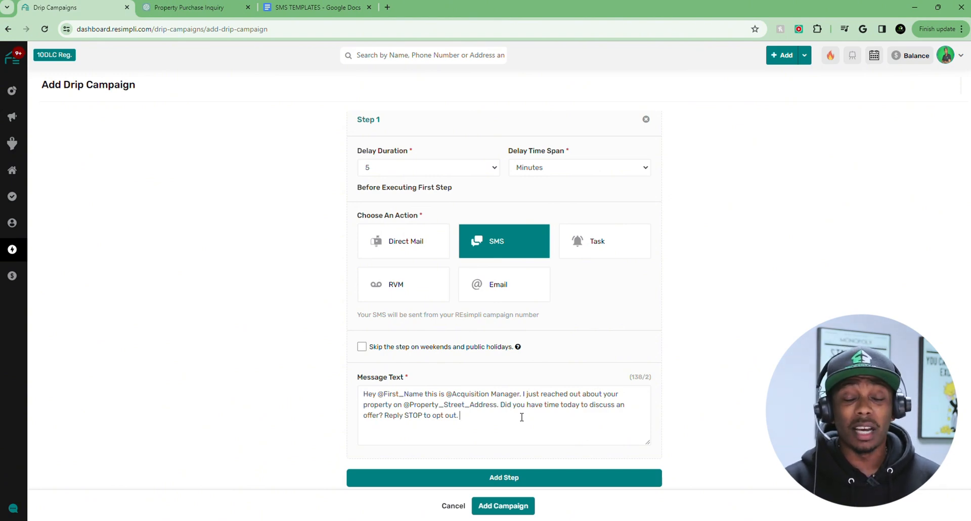
drag(385, 415, 466, 416)
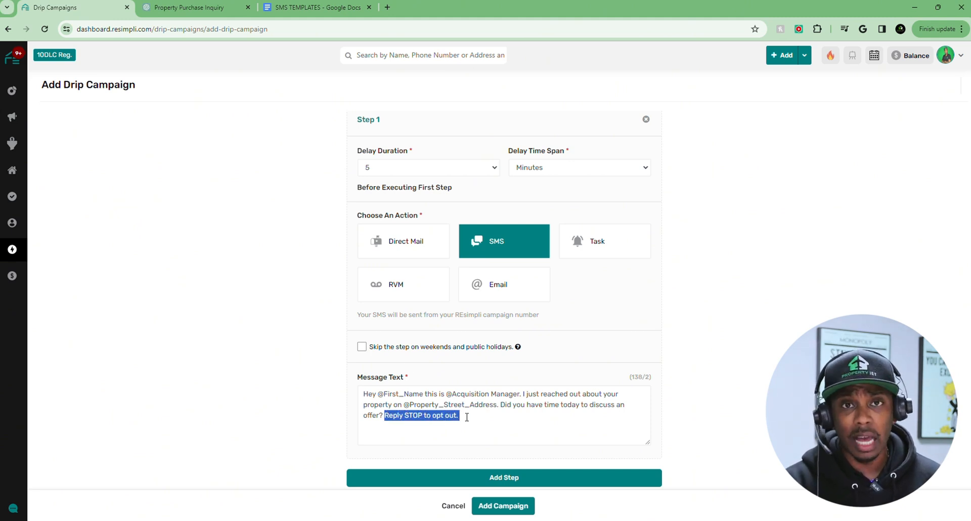
click(476, 415)
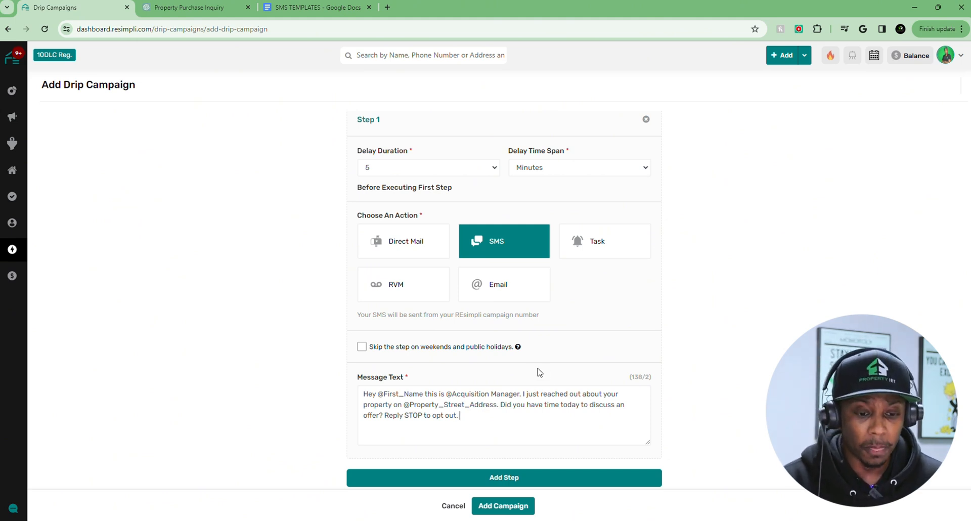
Add a second campaign step with a delay of 3 hours after the previous step
click(513, 481)
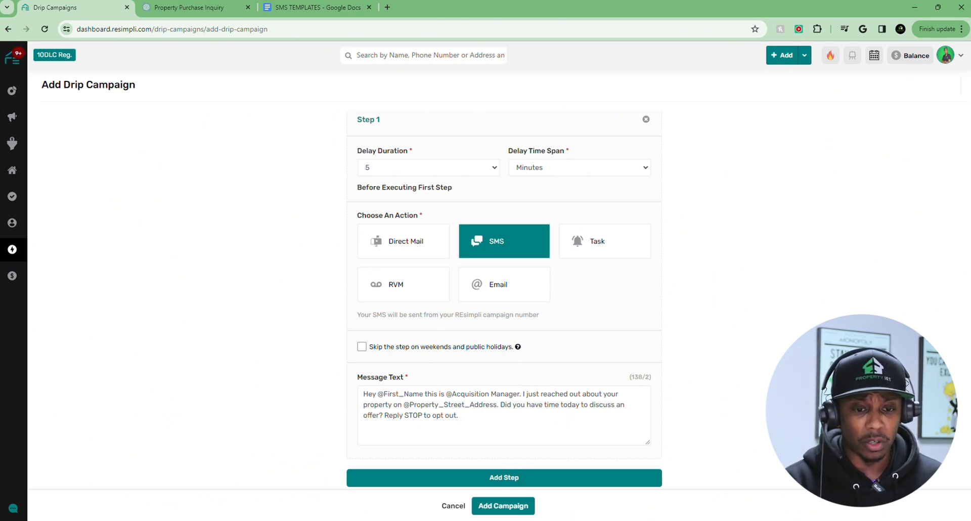
scroll(436, 348, down, 5)
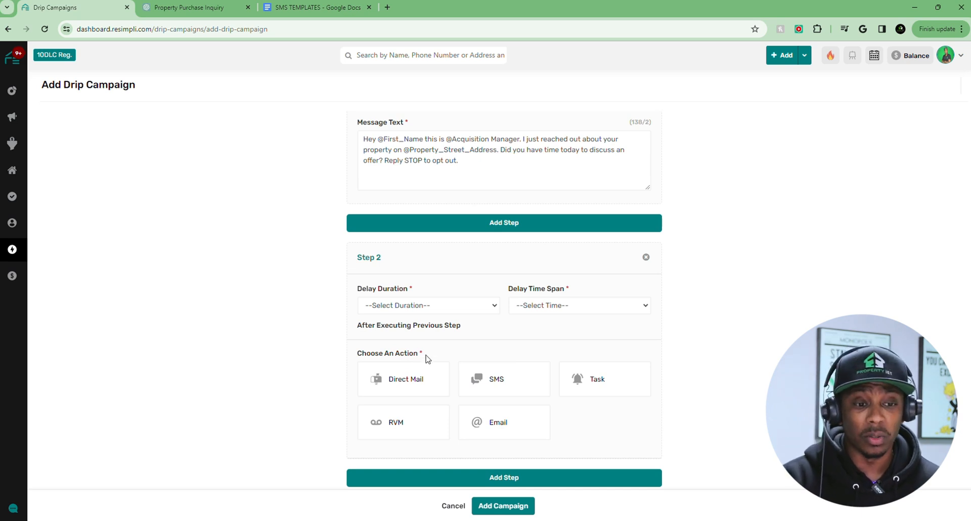
click(445, 305)
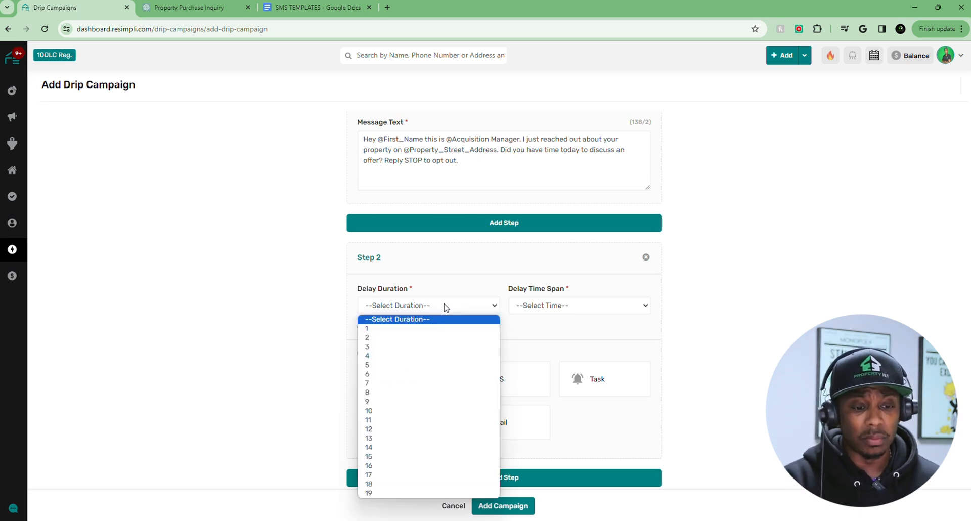
click(415, 346)
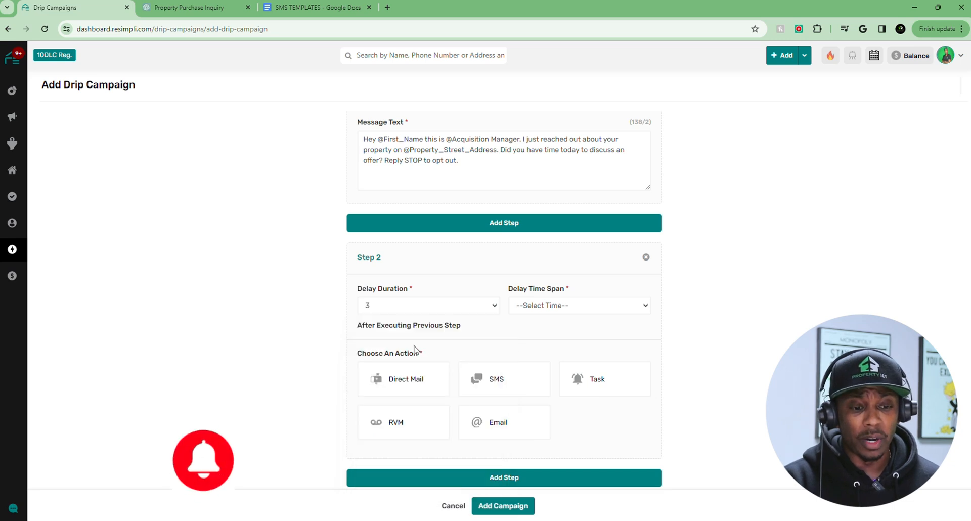
click(590, 305)
Make Step 2 a task that reminds the Acquisition Manager role about "Call NEW lead"
click(597, 382)
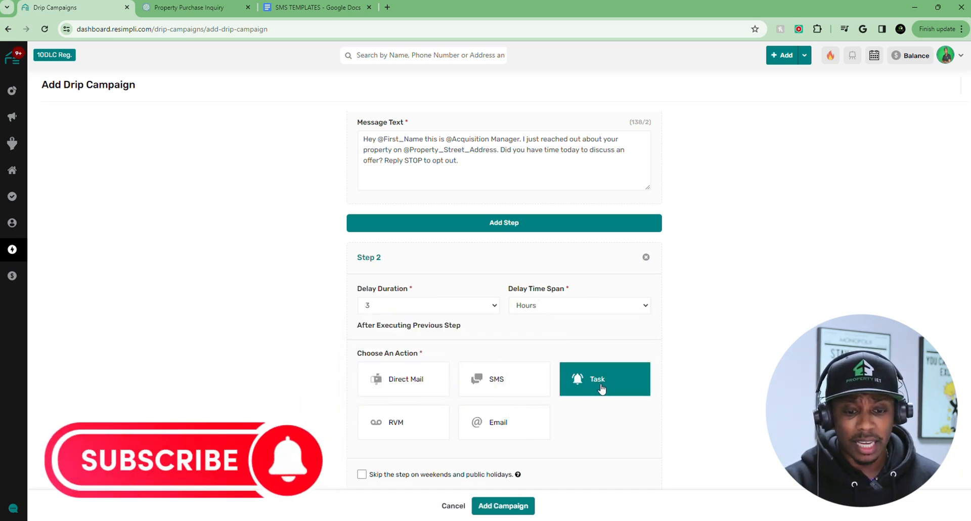
scroll(430, 440, down, 3)
click(435, 368)
click(426, 392)
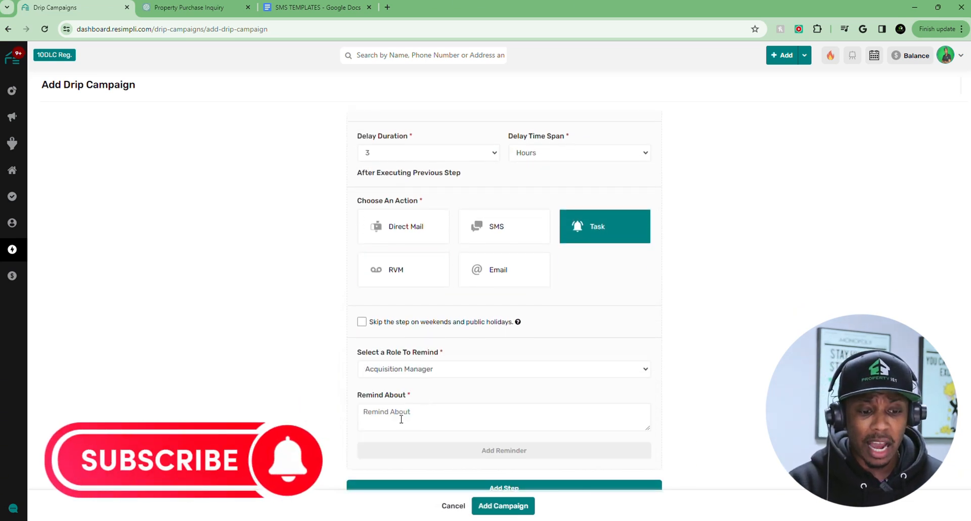
click(400, 413)
text(Call NEW lead)
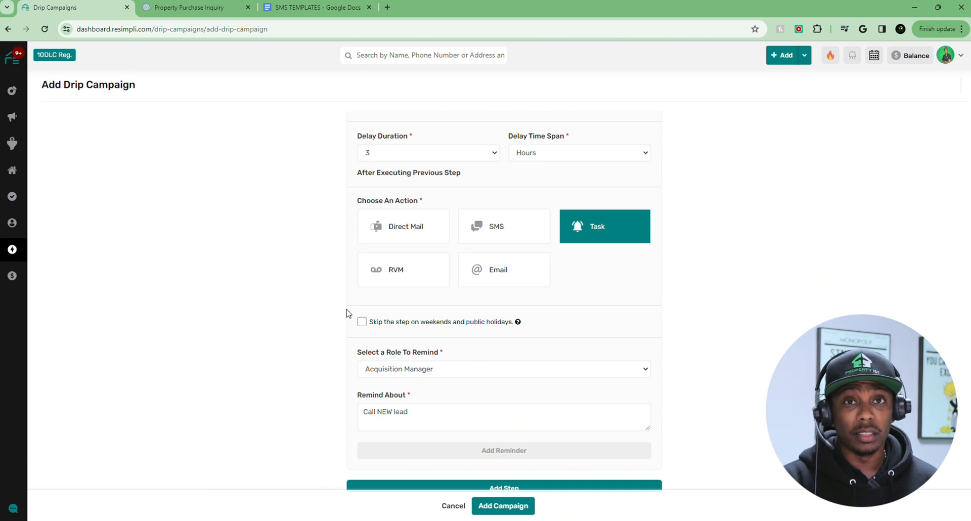
Add a third campaign step with a delay of 1 minute after the previous step
scroll(324, 304, down, 1)
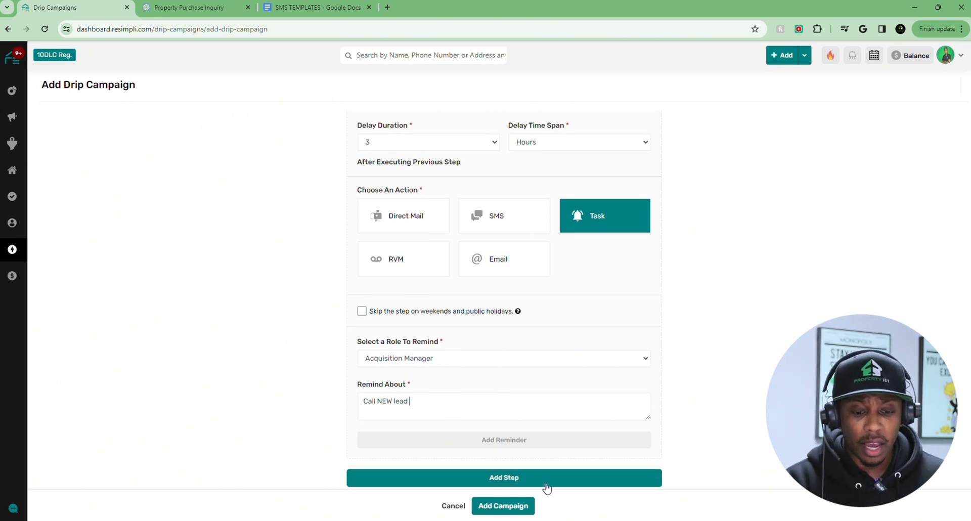
click(520, 479)
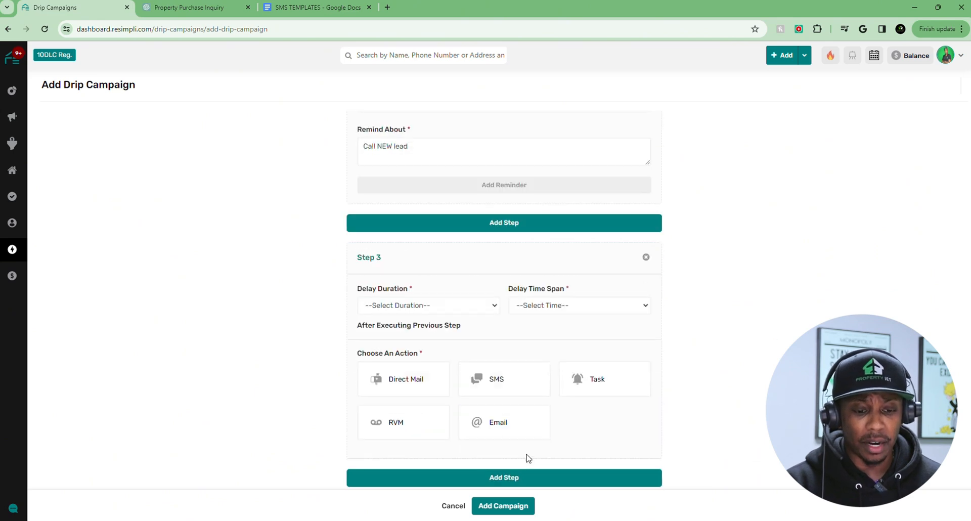
click(418, 306)
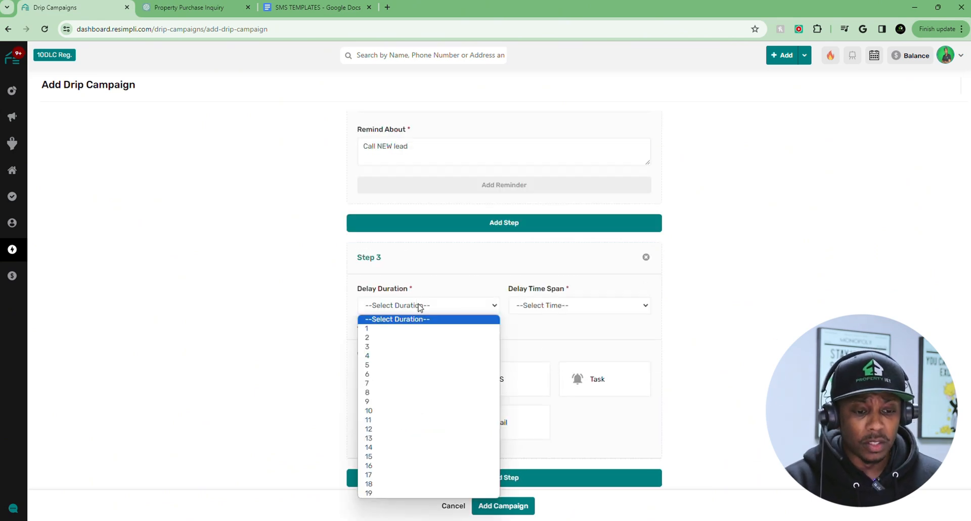
click(418, 330)
click(548, 306)
click(540, 328)
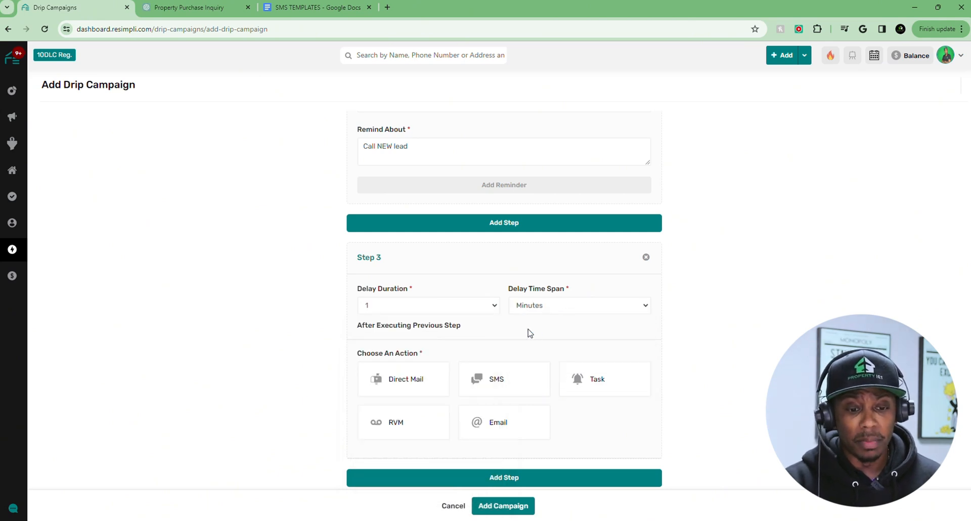
Make Step 3 an email that uses the "Marketing Email 1" template
click(460, 433)
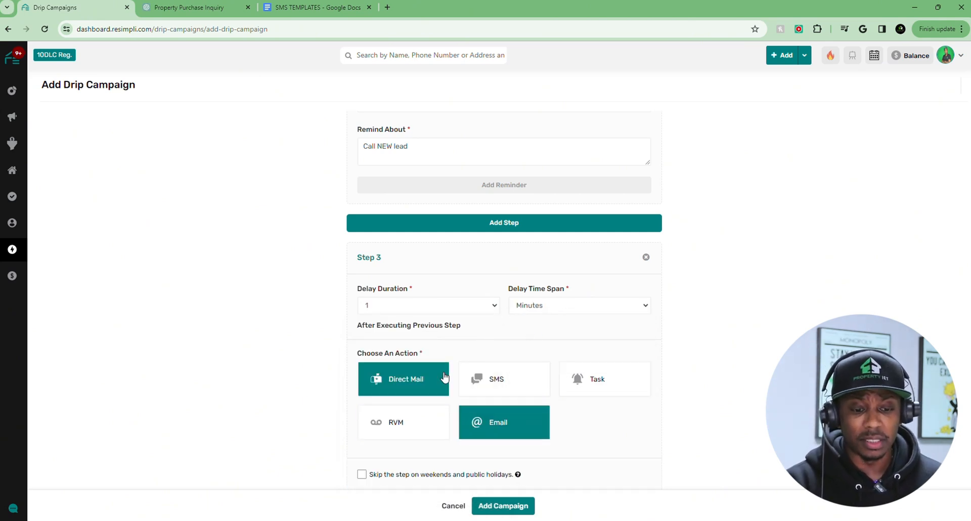
scroll(425, 405, down, 2)
click(397, 436)
scroll(434, 336, down, 3)
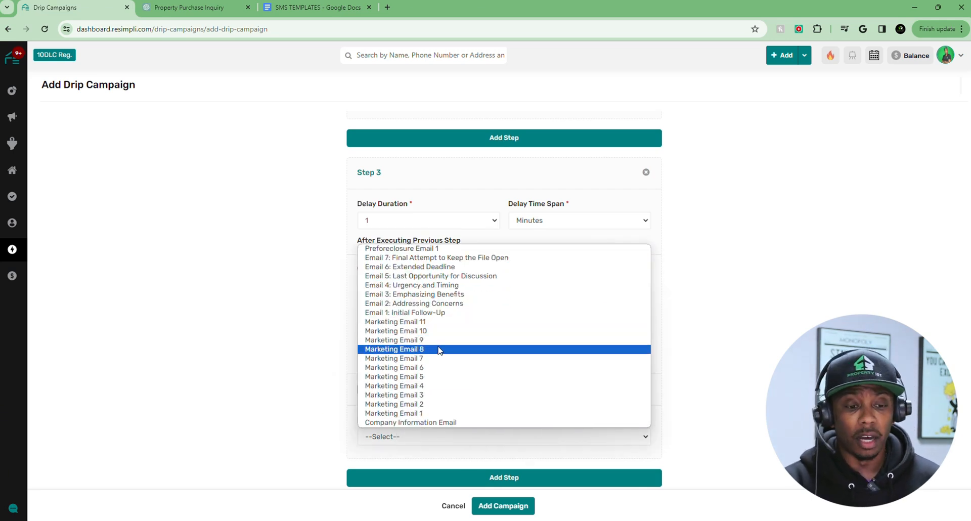
click(406, 414)
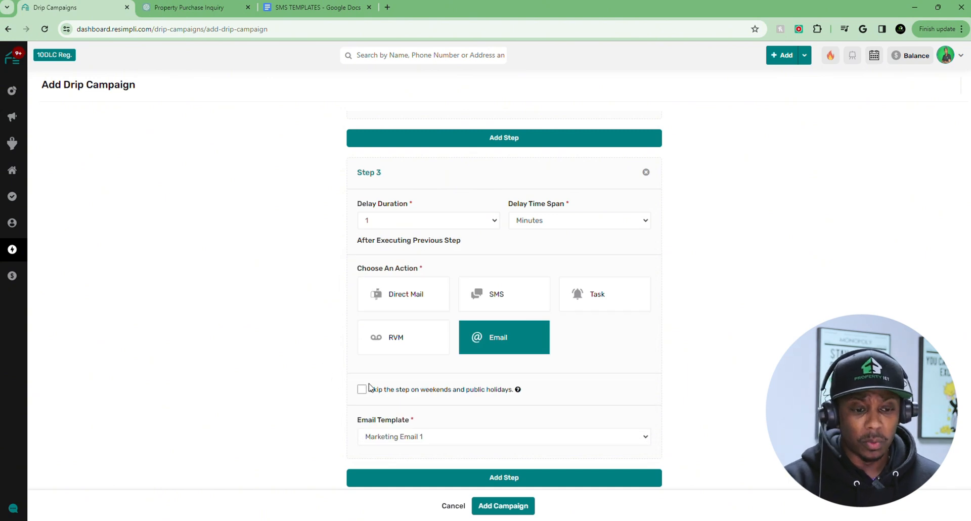
Add a fourth campaign step with a delay of 1 day after the previous step
click(503, 478)
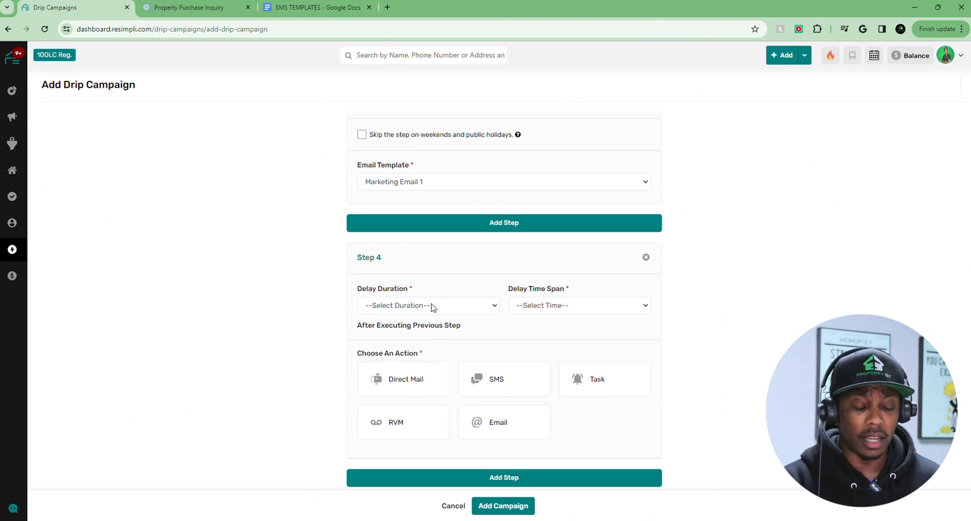
scroll(430, 301, up, 2)
scroll(433, 293, up, 2)
scroll(433, 297, down, 3)
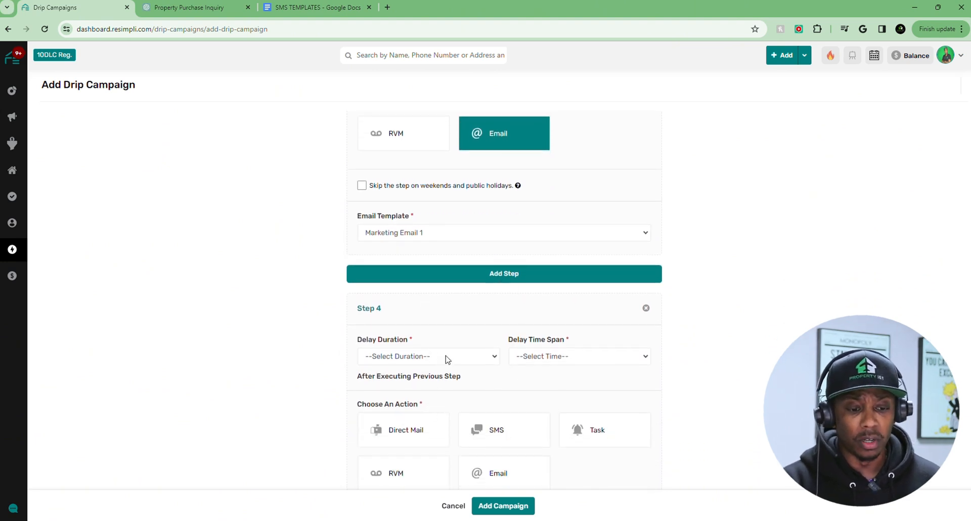
click(445, 357)
click(405, 178)
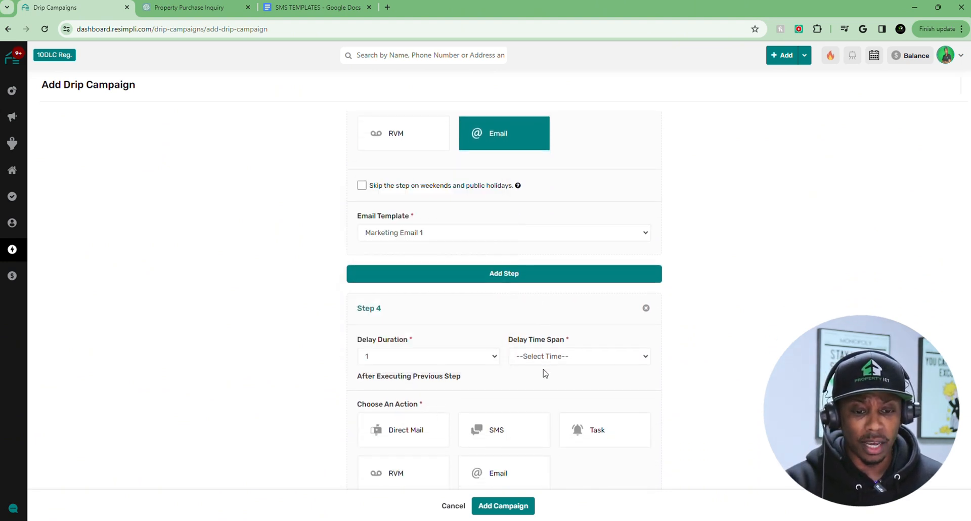
click(544, 358)
click(533, 401)
Make Step 4 a task that reminds the Acquisition Manager role about "Call NEW lead"
scroll(486, 378, down, 1)
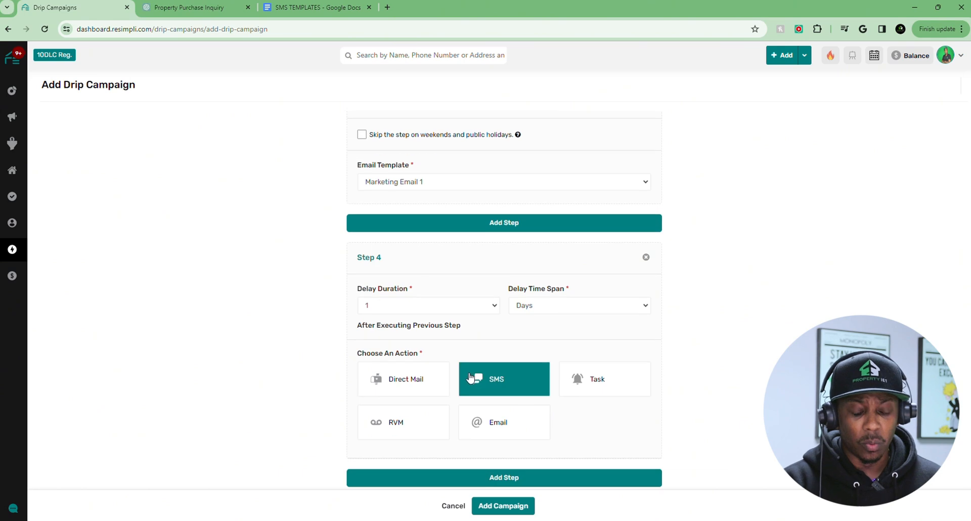
click(606, 383)
scroll(485, 354, down, 3)
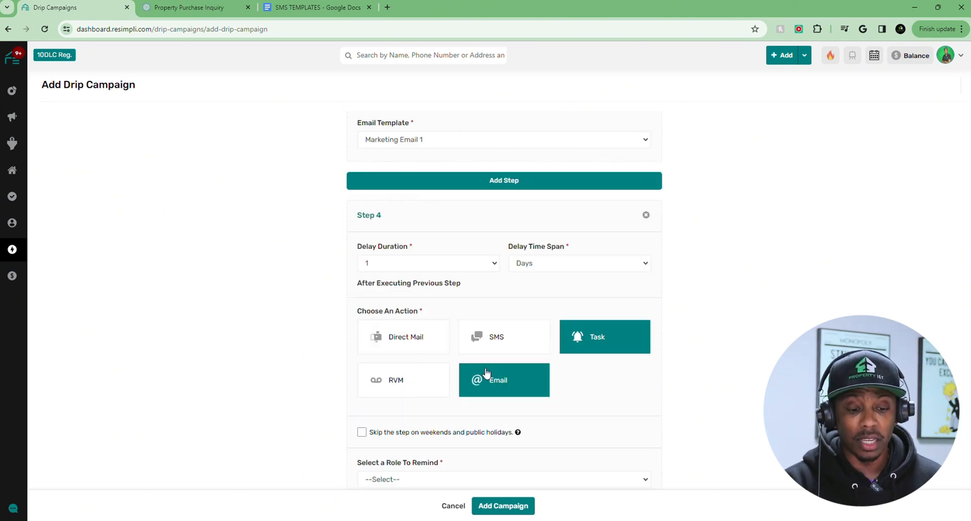
click(441, 352)
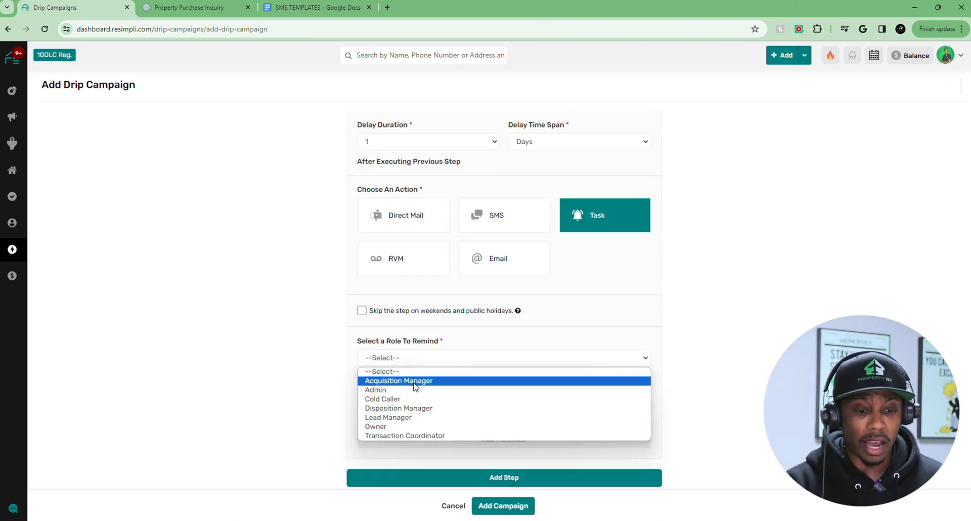
click(435, 378)
text(Call NEW lead)
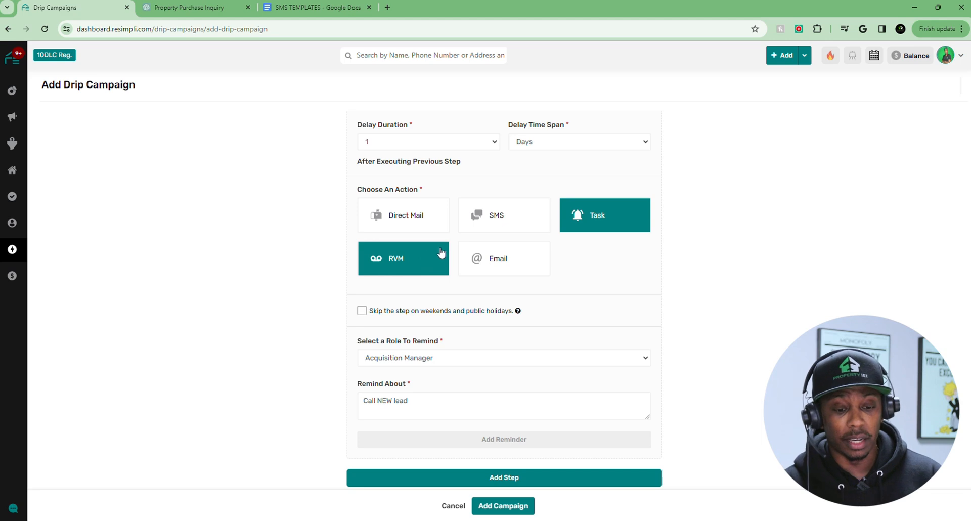
Add a fifth campaign step with a delay of 1 day after the previous step
click(527, 478)
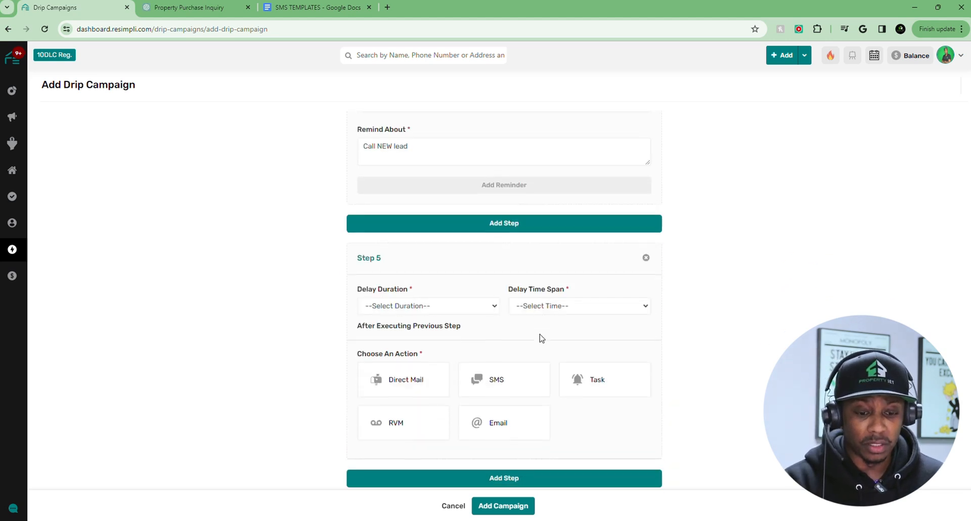
click(428, 305)
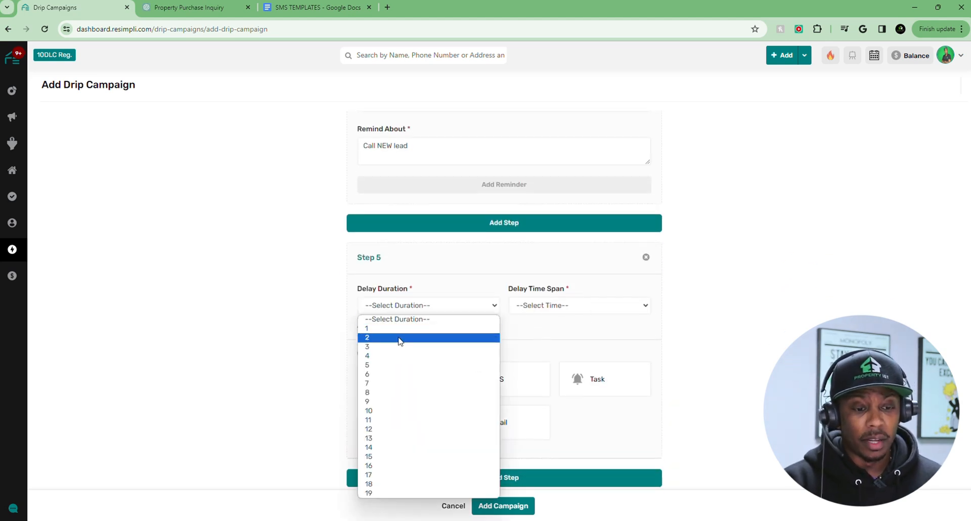
click(398, 329)
click(574, 306)
click(548, 346)
Make Step 5 a task that reminds the Acquisition Manager role about "Call NEW lead"
click(580, 380)
scroll(516, 359, down, 3)
click(489, 358)
click(464, 379)
click(448, 405)
text(Call NEW lead)
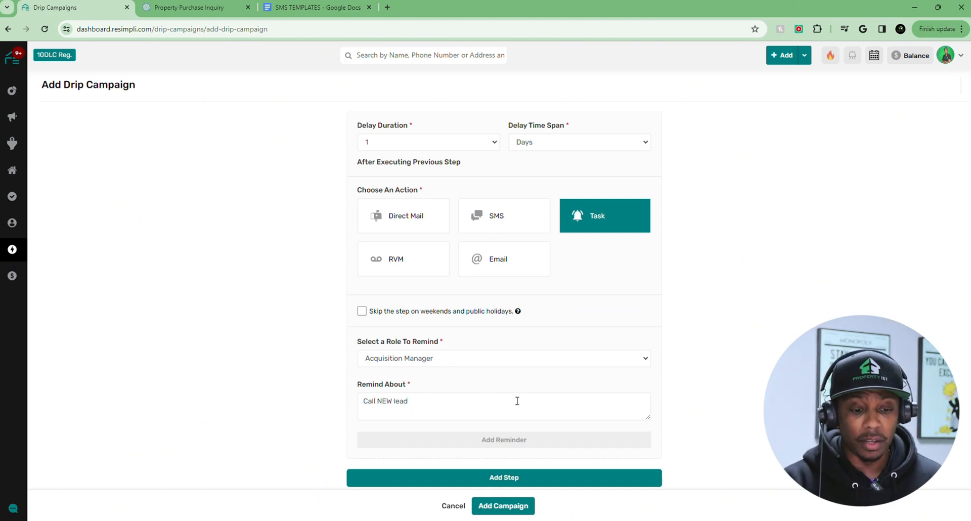
Add a sixth campaign step with a delay of 1 week after the previous step
click(520, 478)
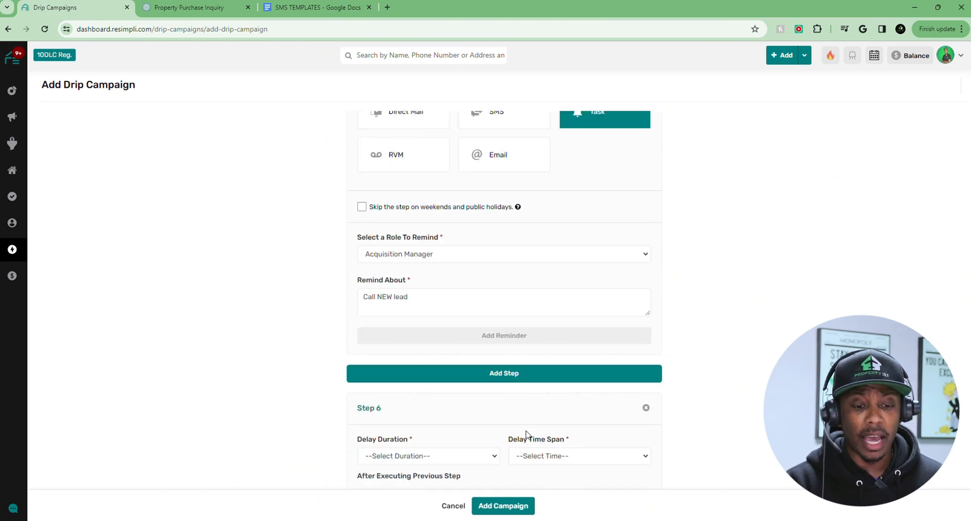
click(419, 305)
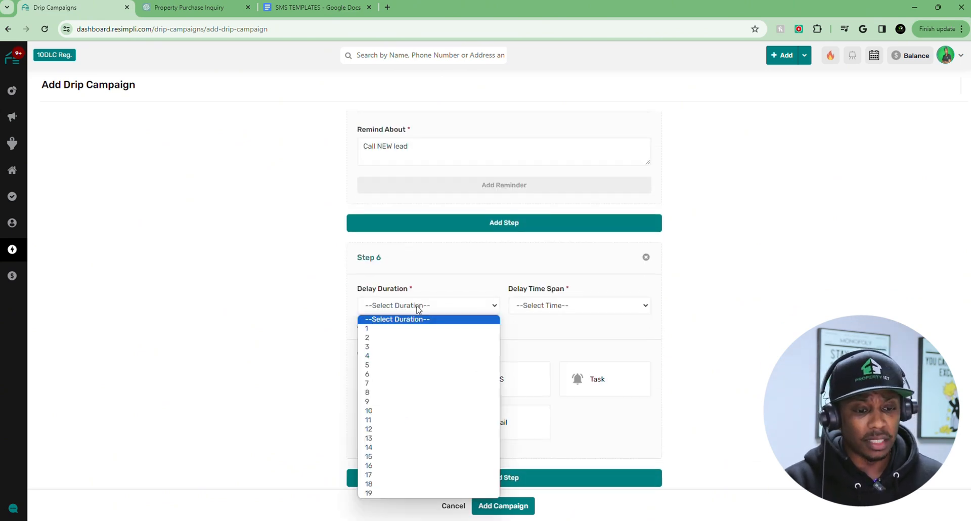
click(406, 332)
click(561, 305)
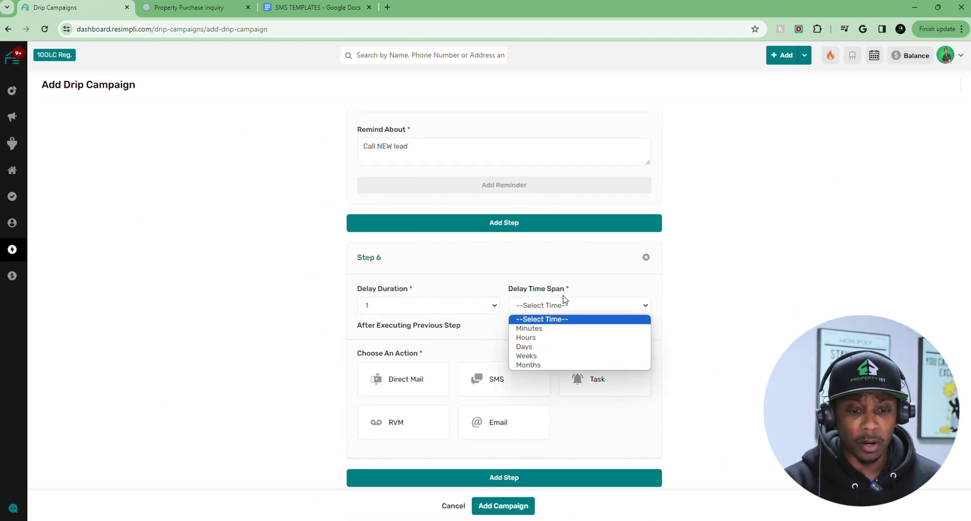
click(548, 354)
Make Step 6 a direct mail action with Postcard as the mail type
click(403, 380)
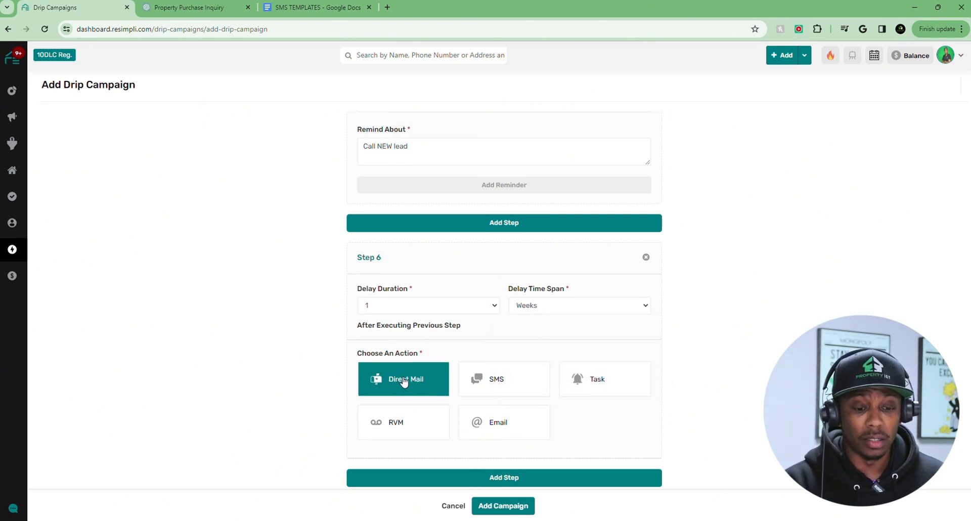
scroll(493, 318, down, 2)
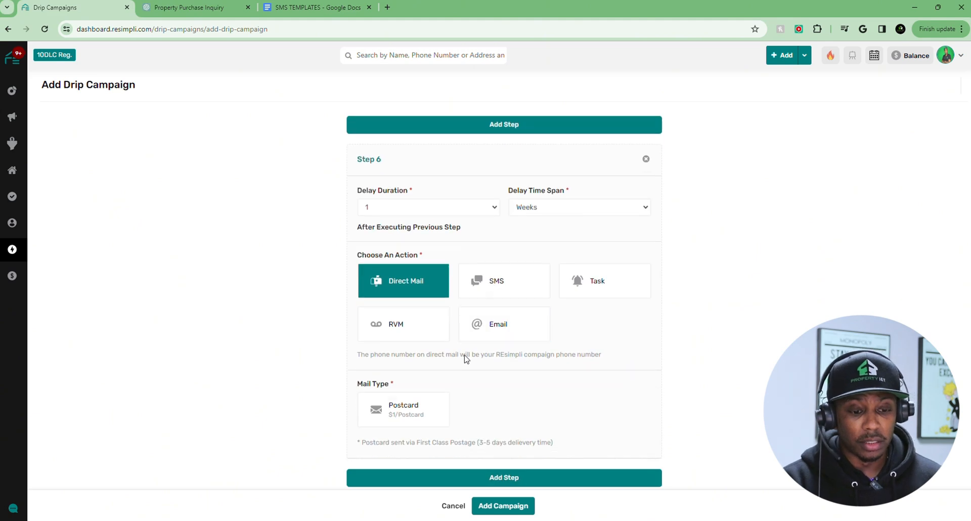
click(425, 408)
scroll(424, 402, down, 3)
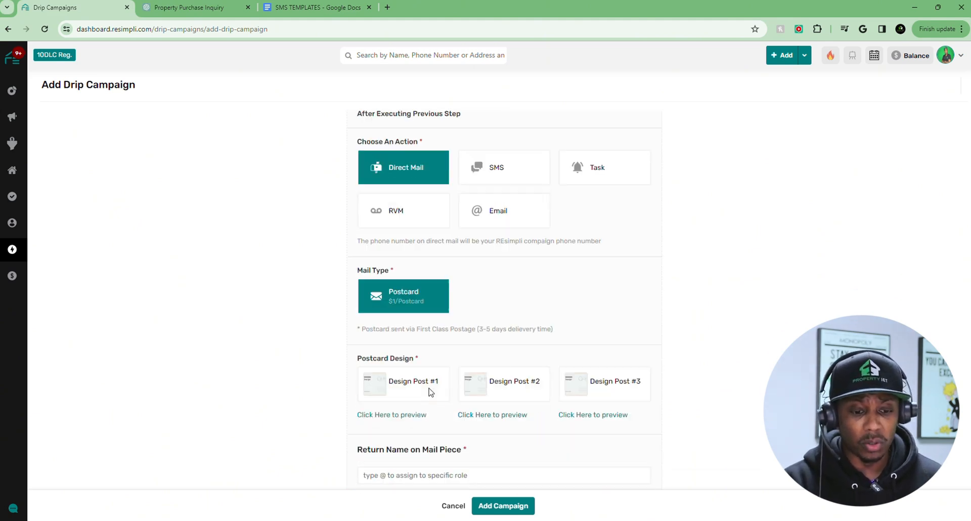
Preview the postcard designs Design Post #1 and Design Post #2, and choose Design Post #2 for Step 6
click(434, 343)
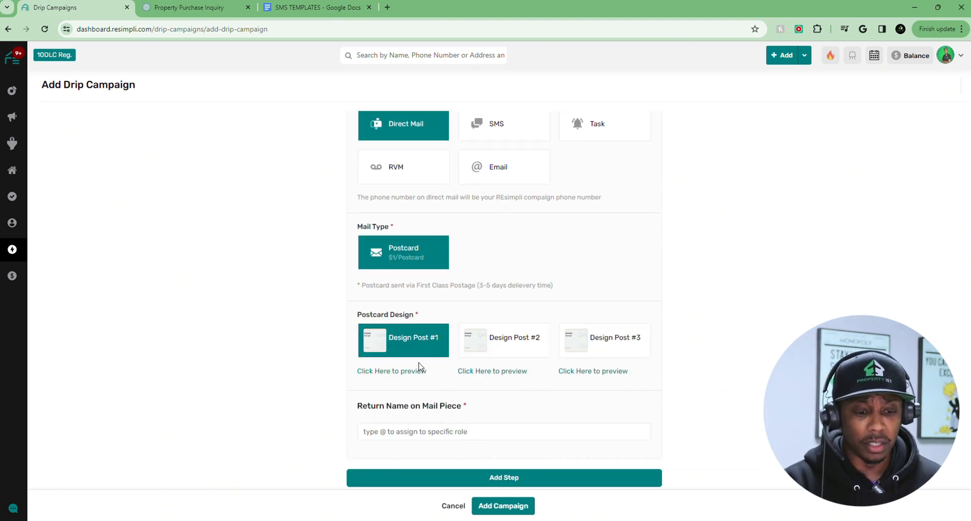
click(398, 374)
click(651, 125)
click(526, 339)
click(501, 375)
click(650, 126)
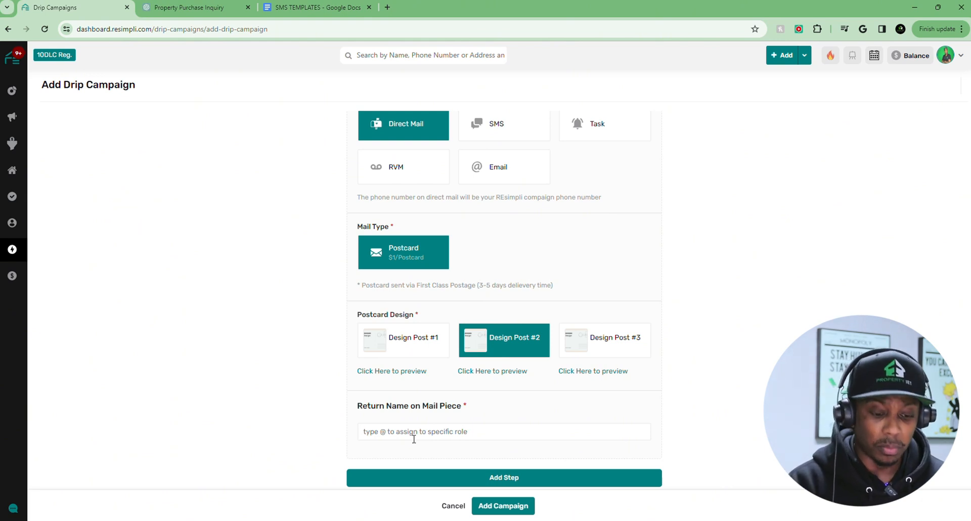
text(@)
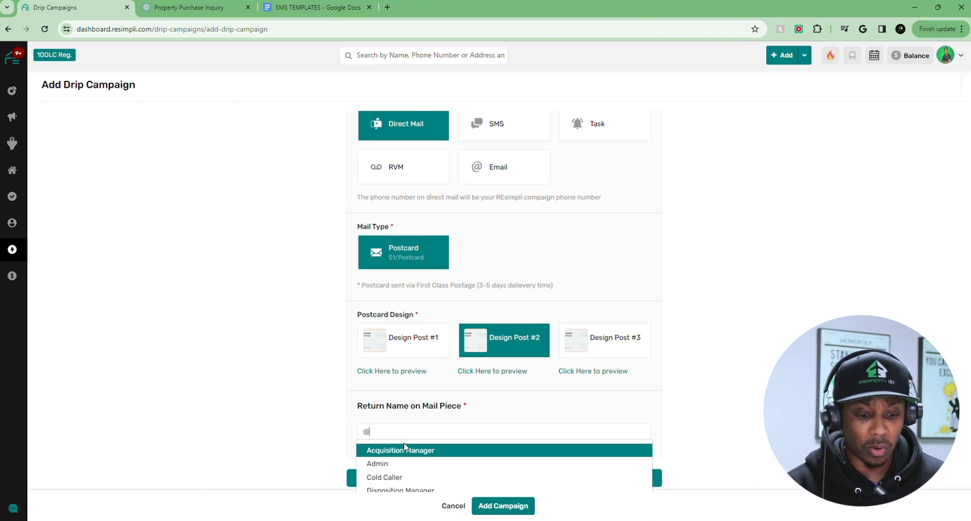
click(401, 450)
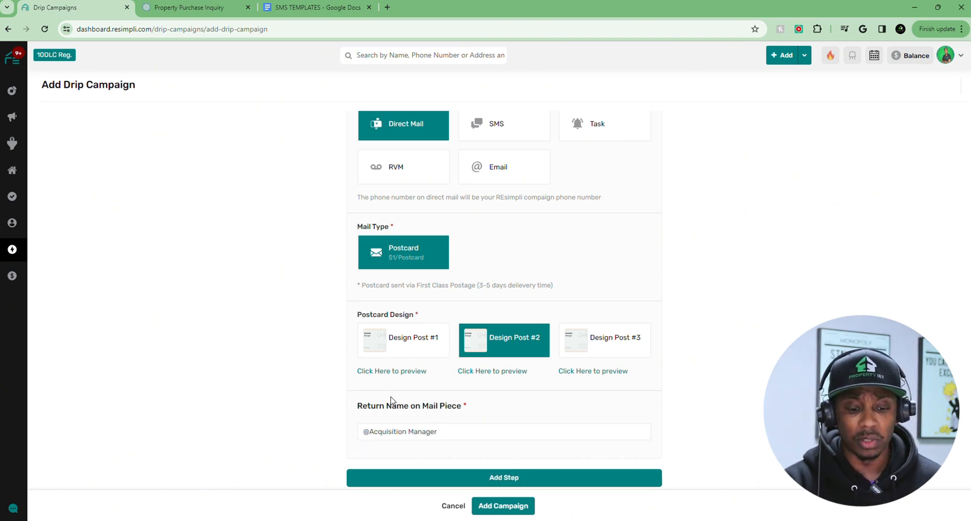
click(503, 478)
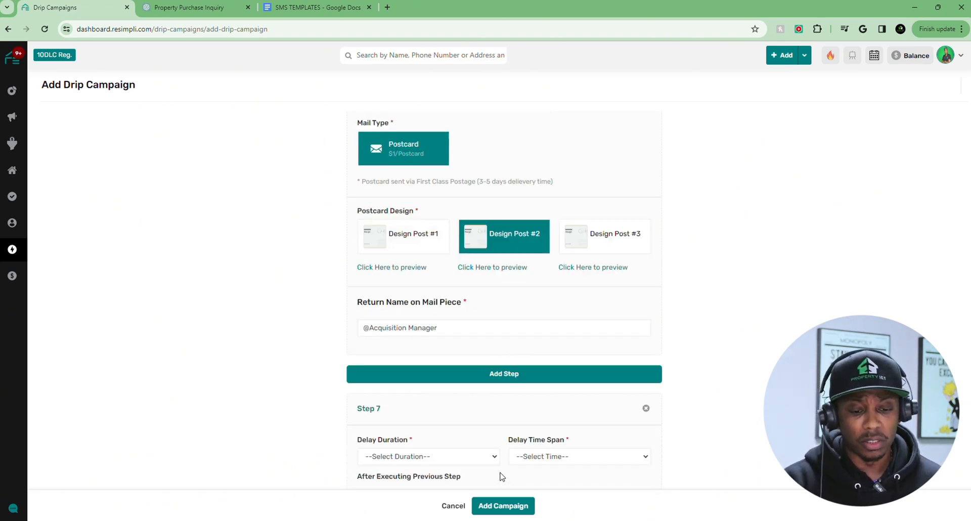